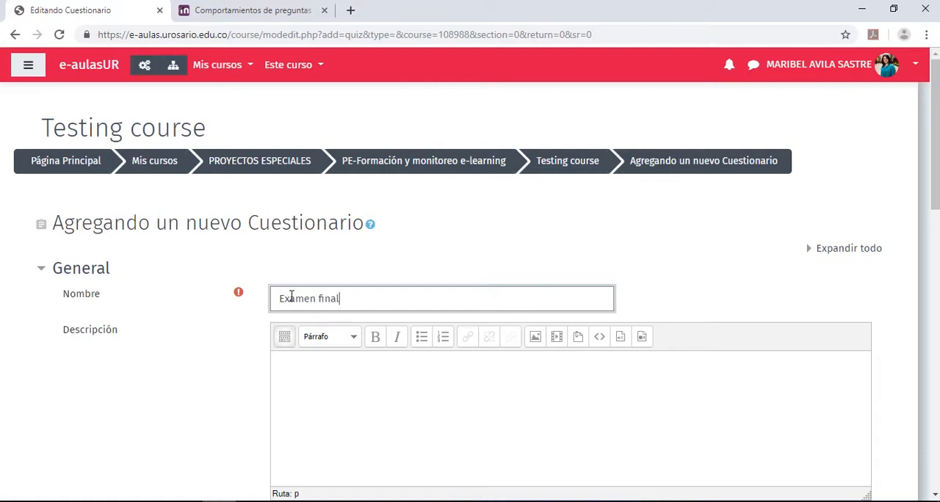
Start the quiz description with the greeting "Buen día." on its own line
scroll(292, 296, down, 1)
click(304, 312)
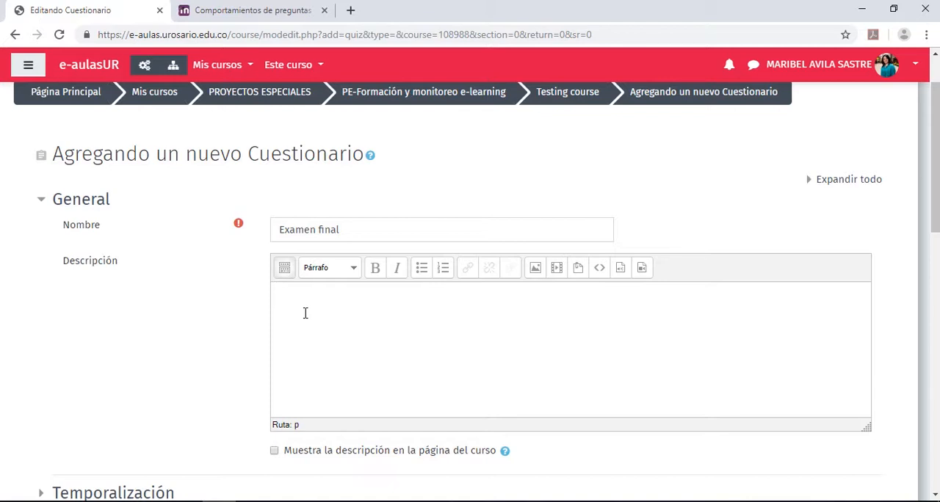
text(Bu)
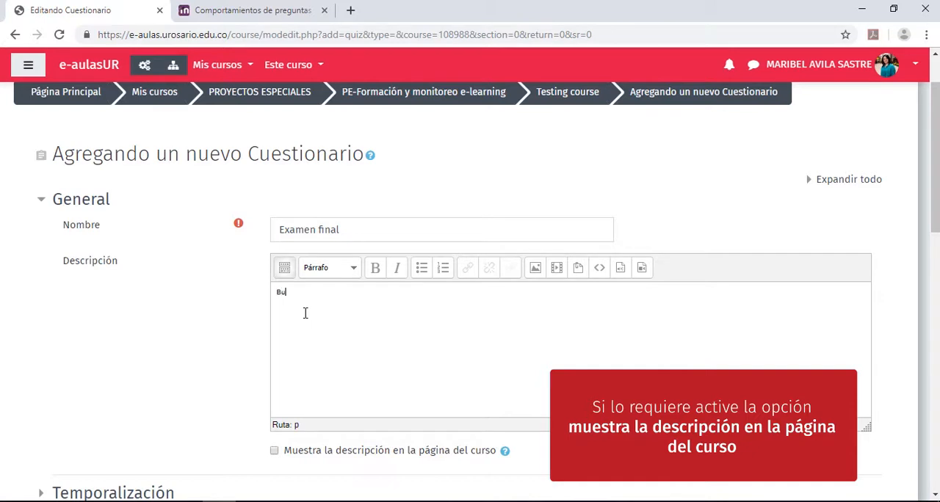
text(en día.)
key(Return)
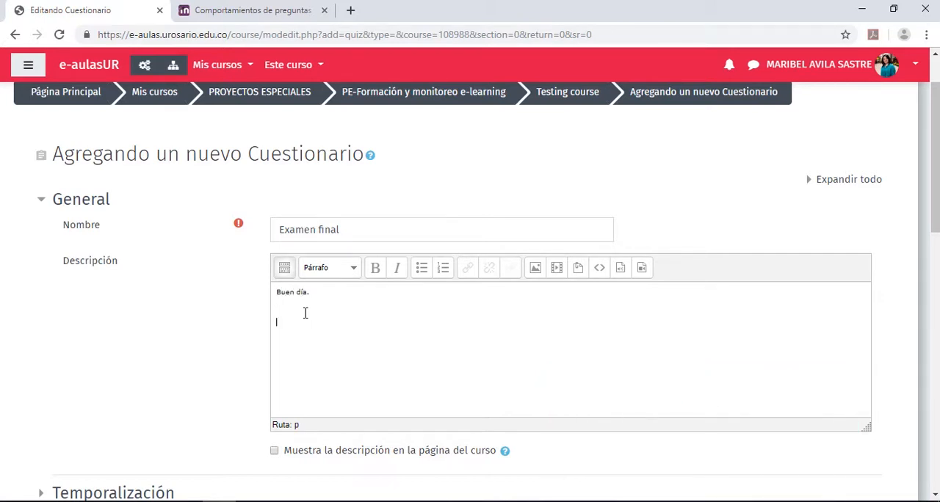
Add the description lines "Tipo preguntas", "Tiempo", "# intentos" and "recomendaciones de lectura y otros." below the greeting
text(Tipo preguntas)
key(Return)
text(Tiempo # intetos)
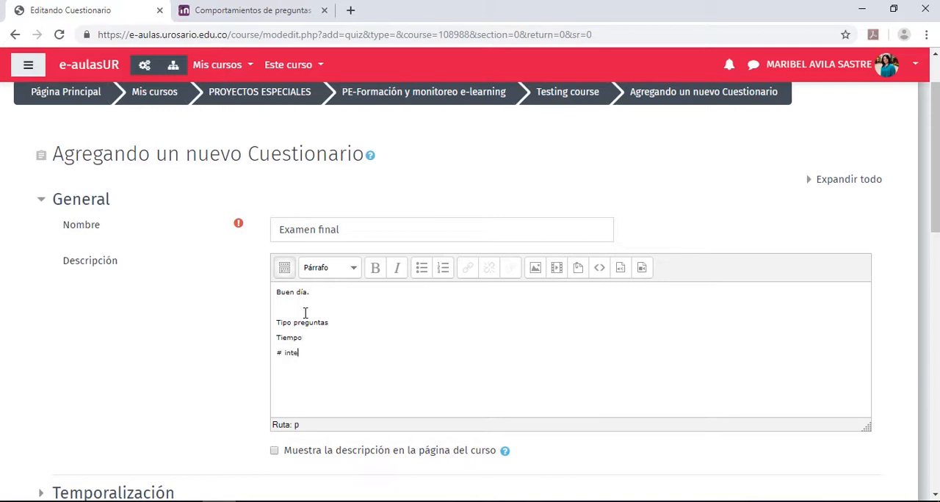
key(BackSpace)
key(BackSpace)
key(BackSpace)
text(ntos )
text(recomendacion)
text(es de lectura)
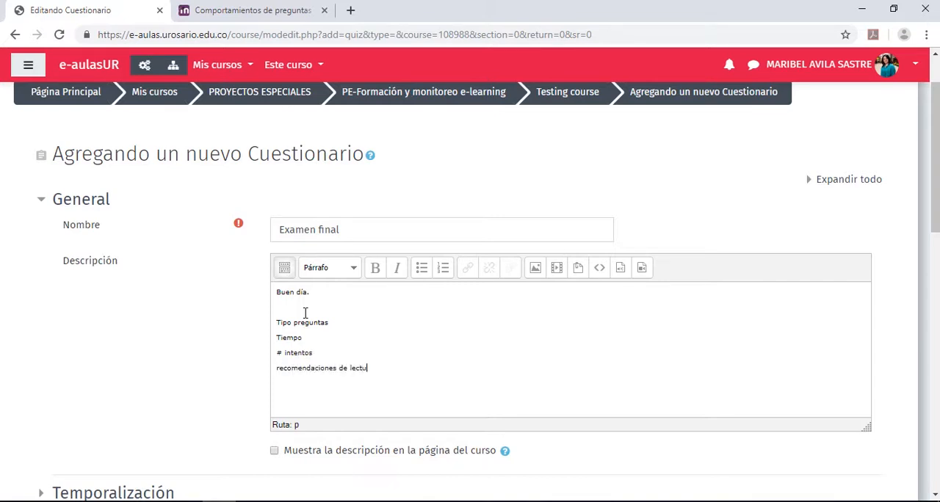
text( y otros.)
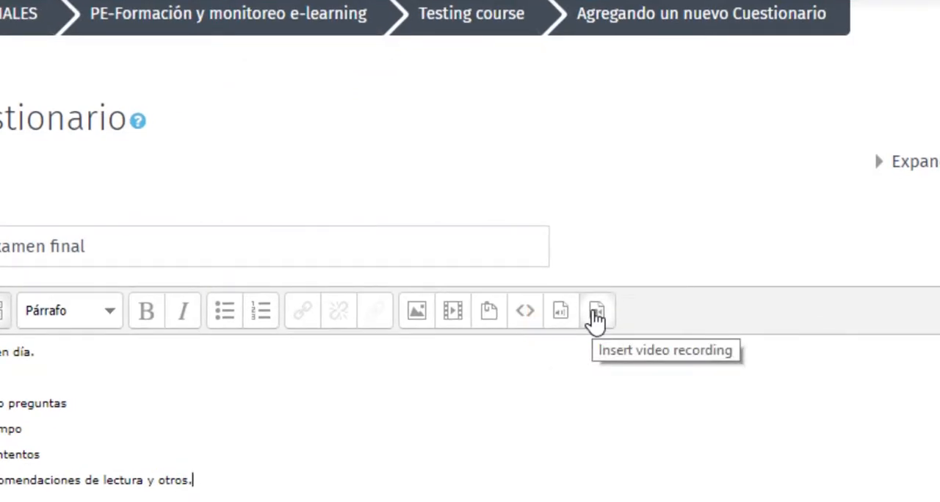
Open the audio recording dialog of the description editor and close it without recording
click(560, 312)
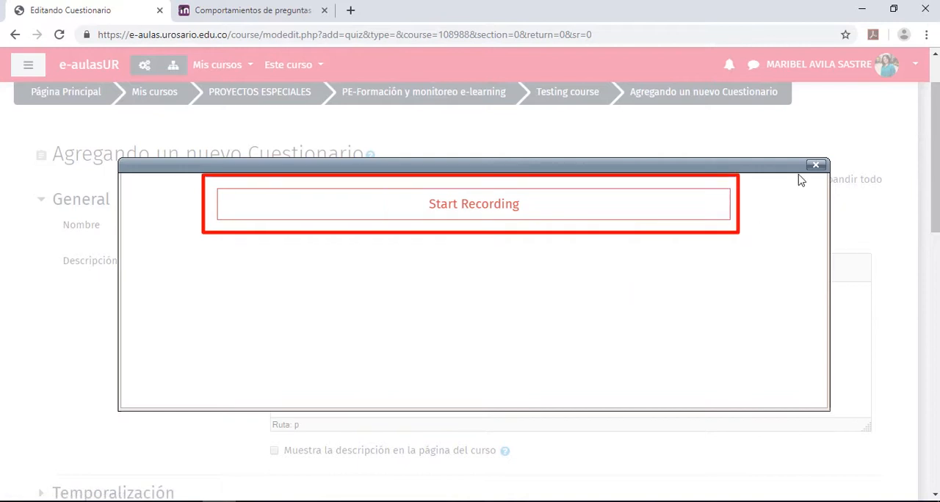
click(817, 166)
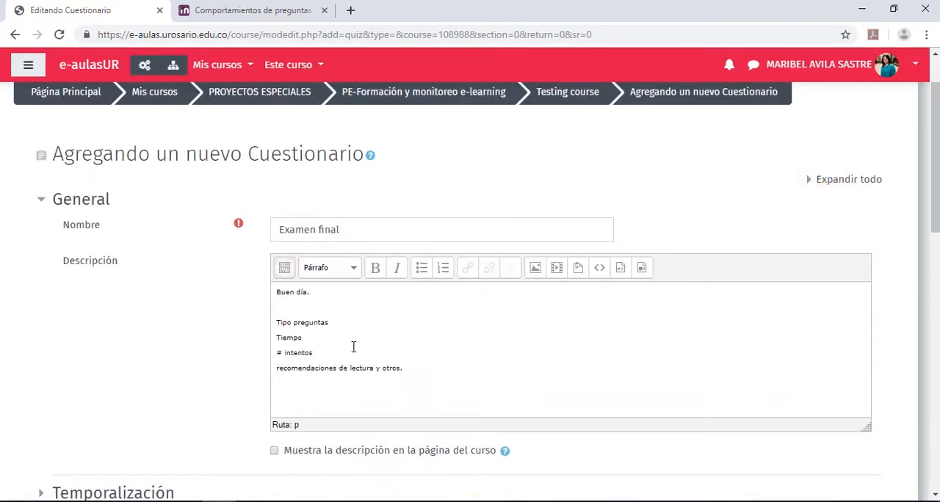
Expand Temporalización and set the minutes of the quiz's closing time to 30
scroll(353, 346, down, 3)
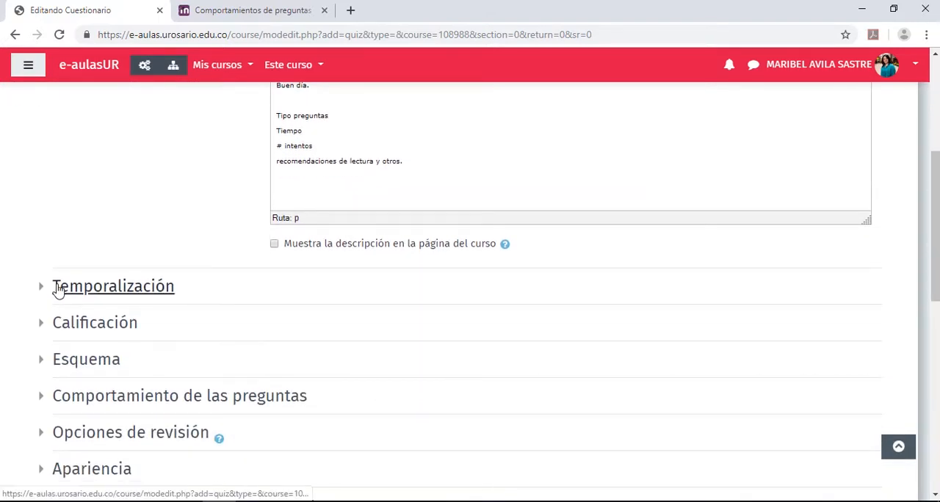
click(41, 289)
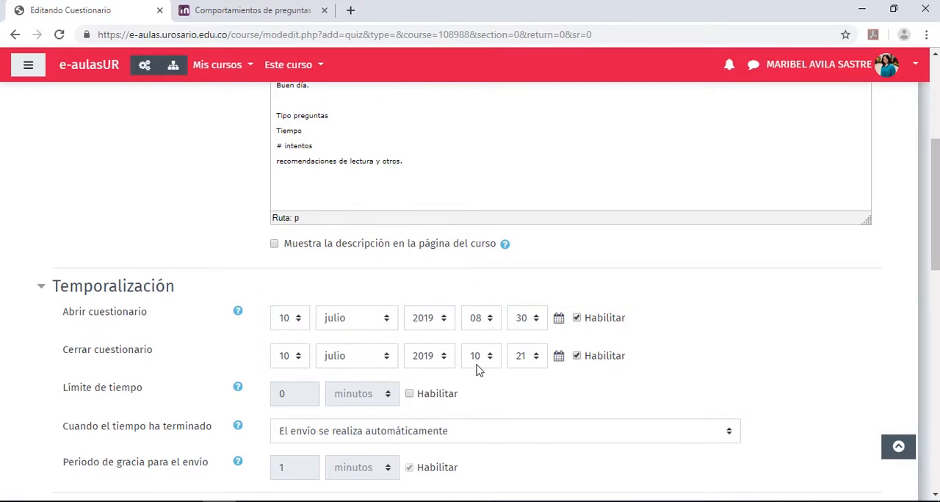
click(537, 357)
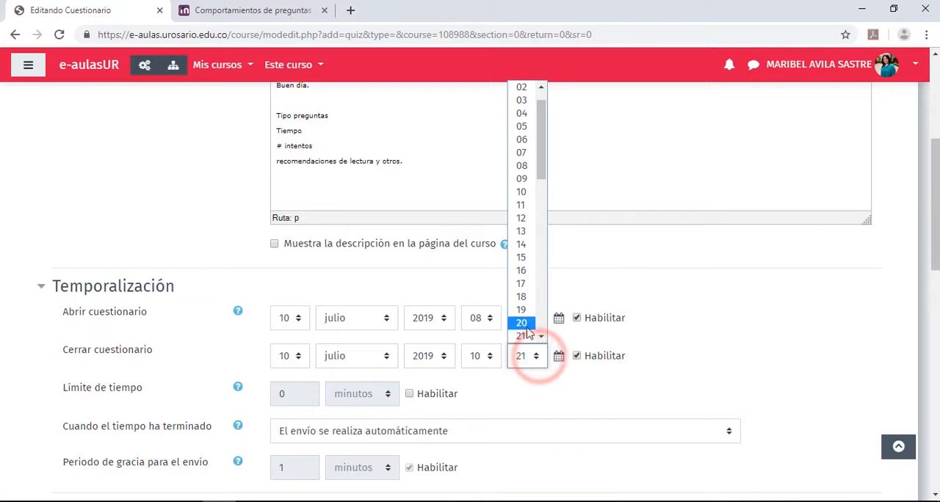
scroll(541, 339, down, 2)
scroll(542, 340, down, 3)
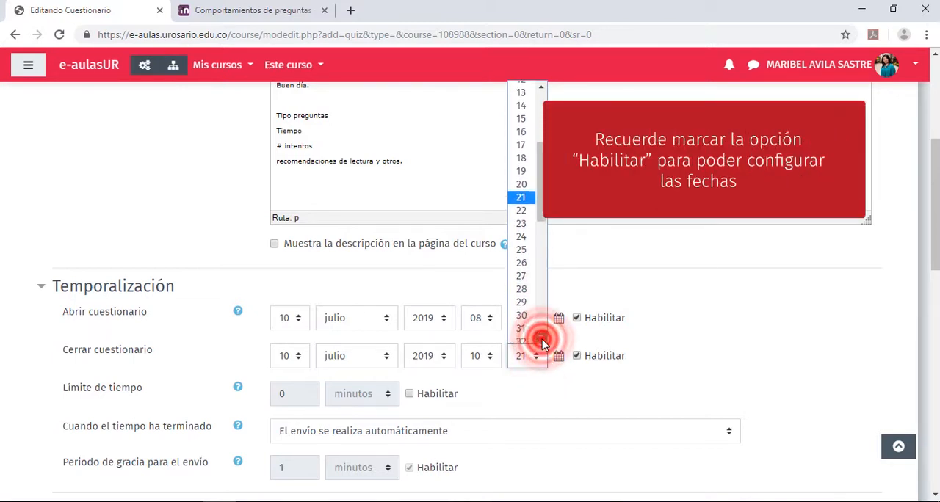
click(526, 289)
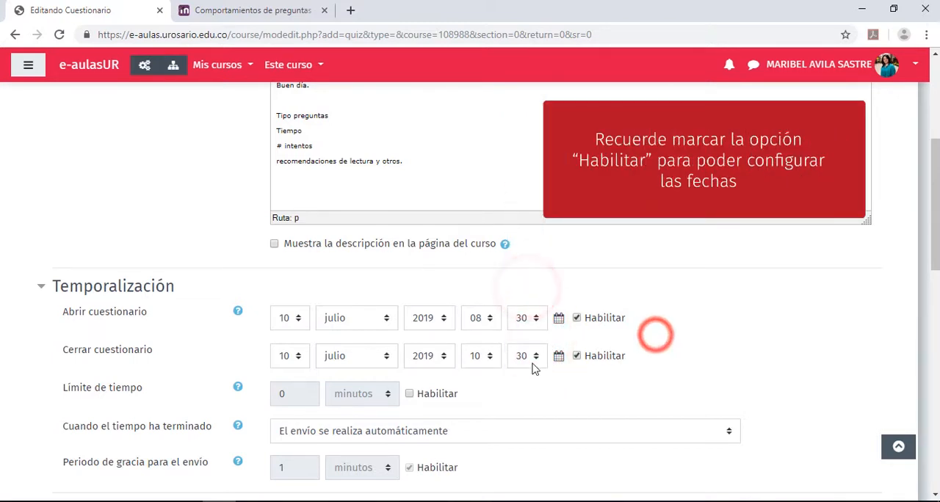
Enable the quiz's time limit (Límite de tiempo) and set it to 30 minutes
click(59, 391)
drag(62, 395, 252, 407)
click(409, 395)
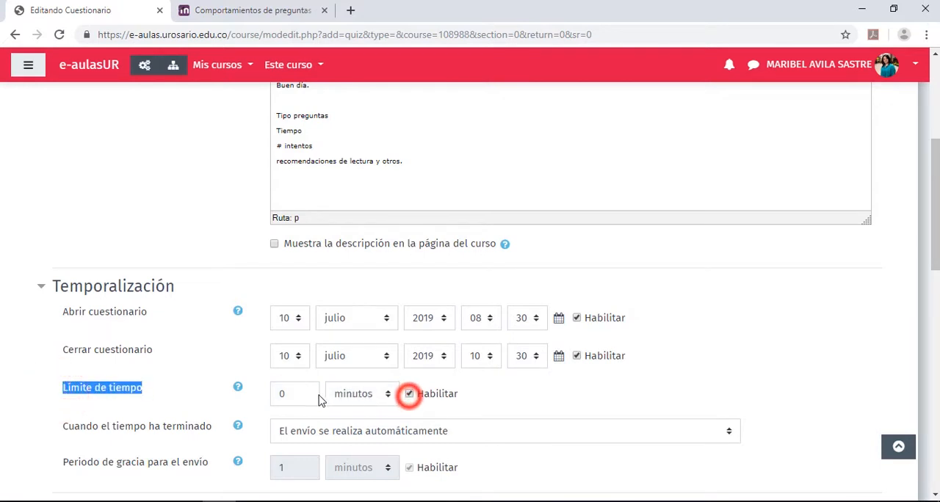
click(286, 392)
key(BackSpace)
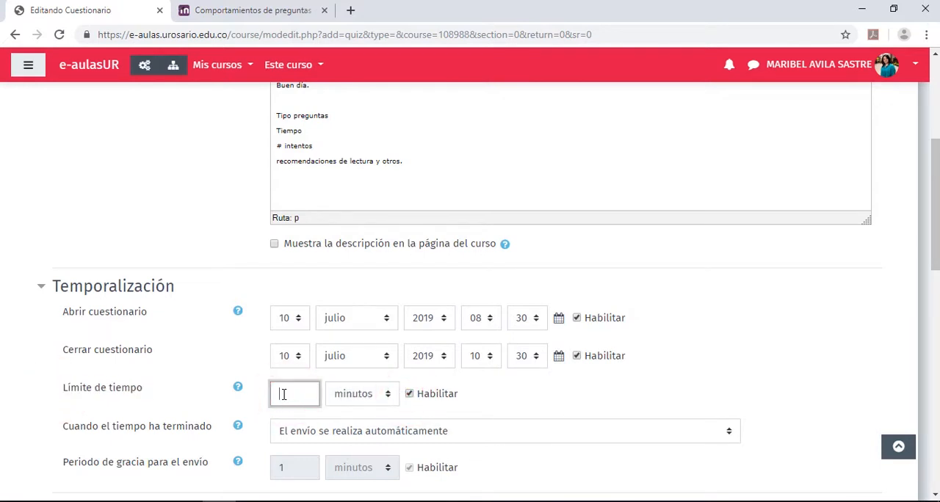
text(30)
click(475, 393)
click(295, 398)
double_click(295, 397)
scroll(541, 385, down, 1)
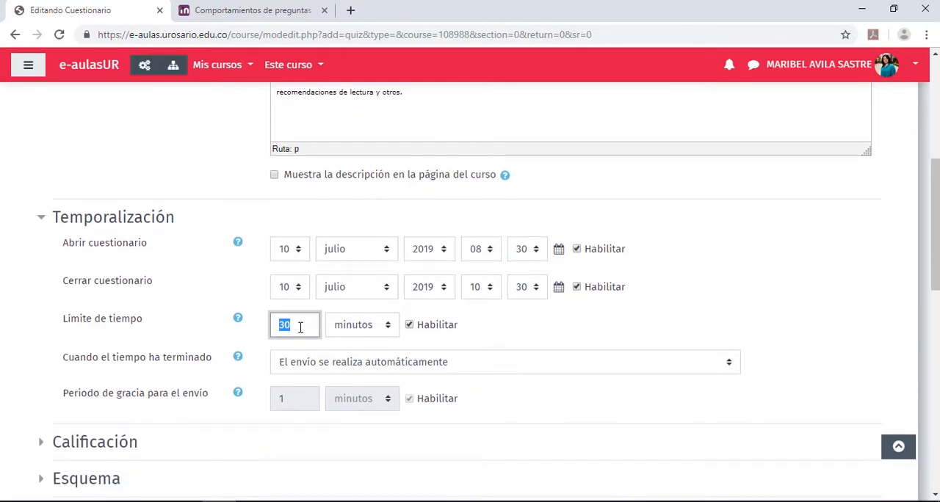
Choose "El envío se realiza automáticamente" as the behaviour when the quiz time has ended
click(340, 363)
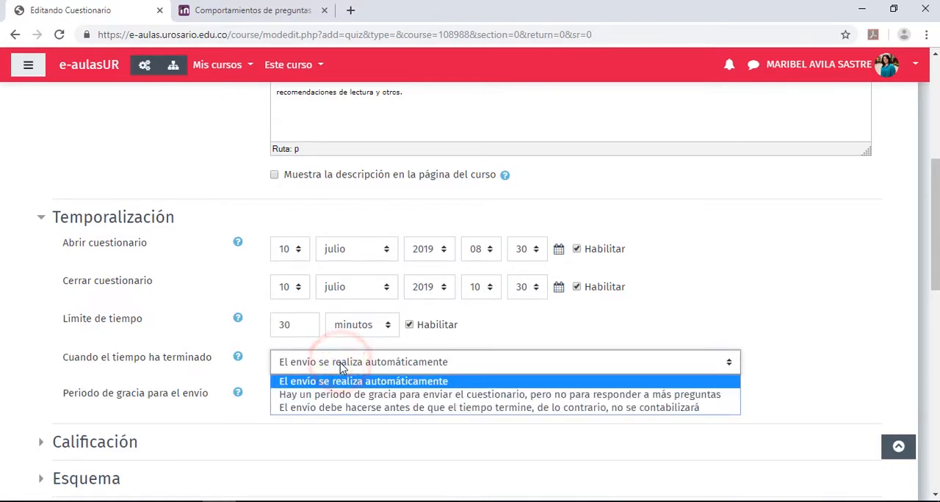
scroll(340, 363, down, 1)
click(501, 301)
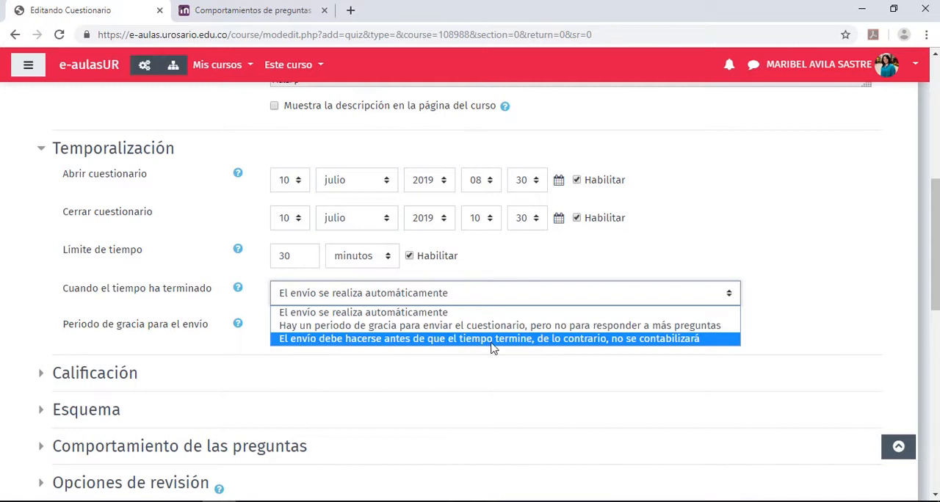
click(432, 314)
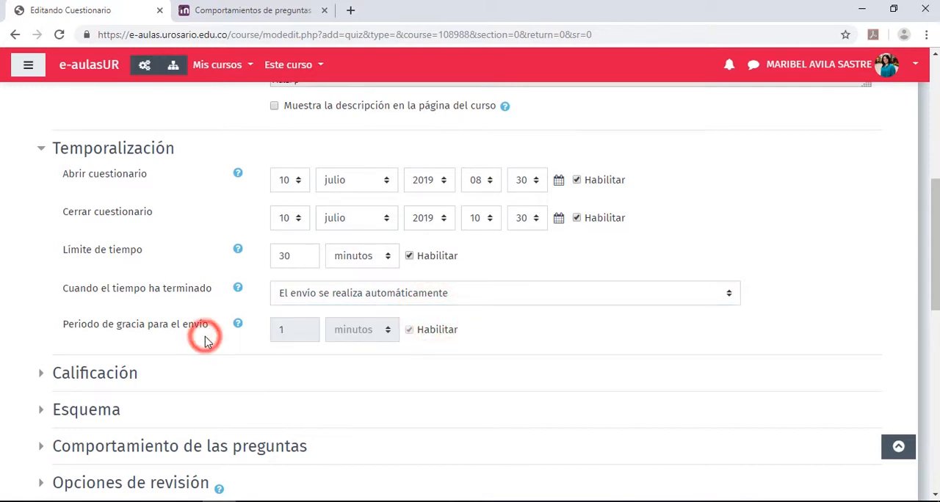
Expand Calificación, allow 3 attempts and choose "Calificación más alta" as the grading method
scroll(206, 342, down, 1)
scroll(206, 342, down, 1)
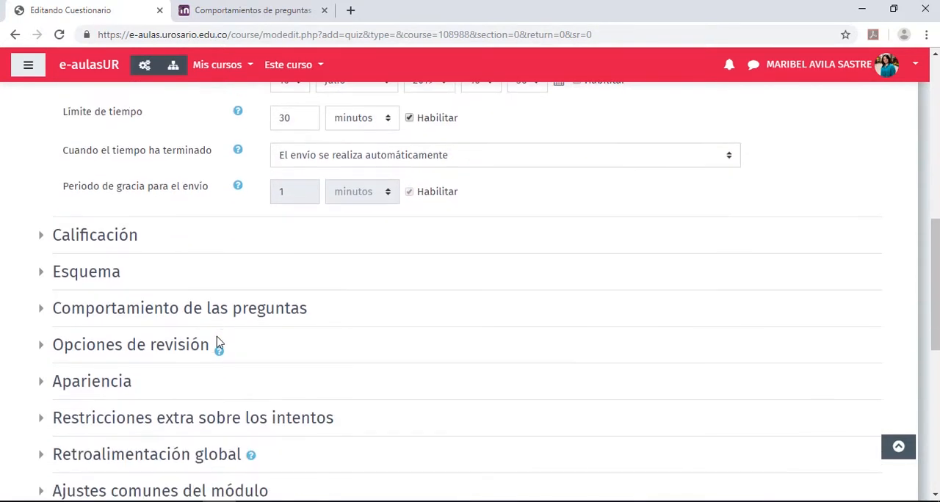
click(43, 236)
scroll(93, 239, down, 1)
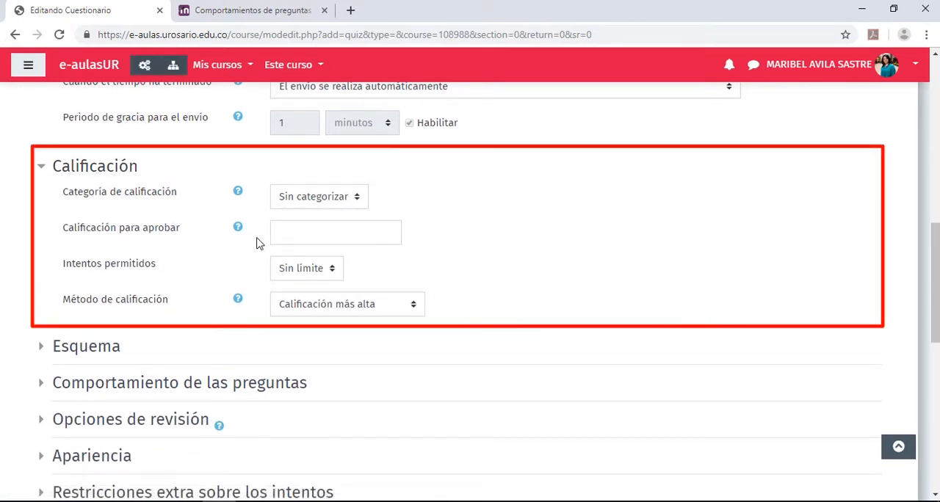
click(332, 271)
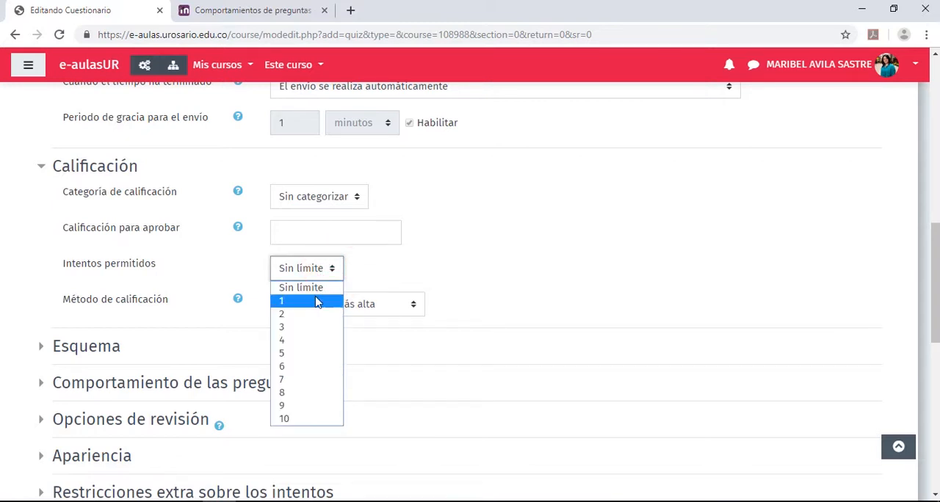
click(297, 331)
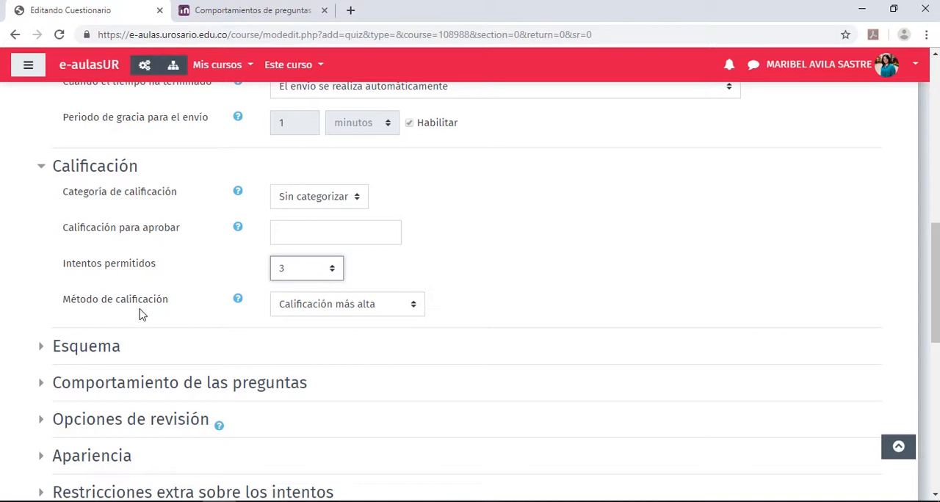
click(319, 307)
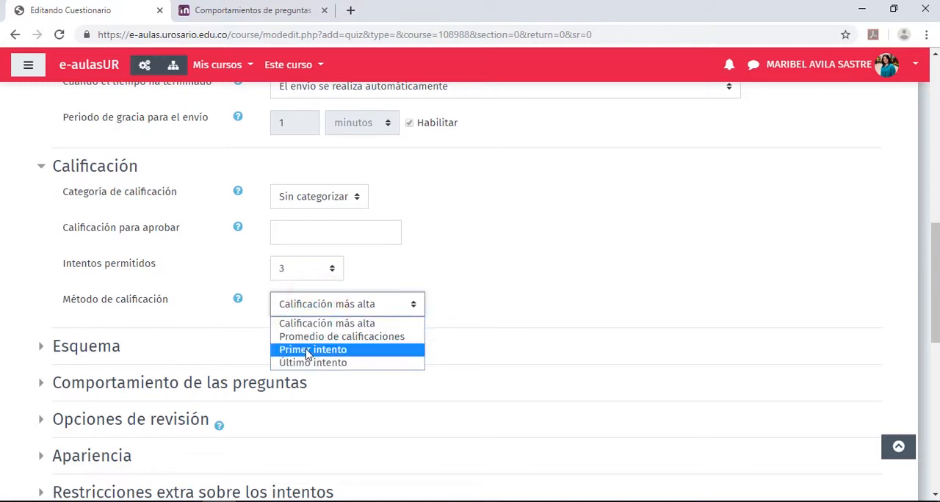
click(378, 325)
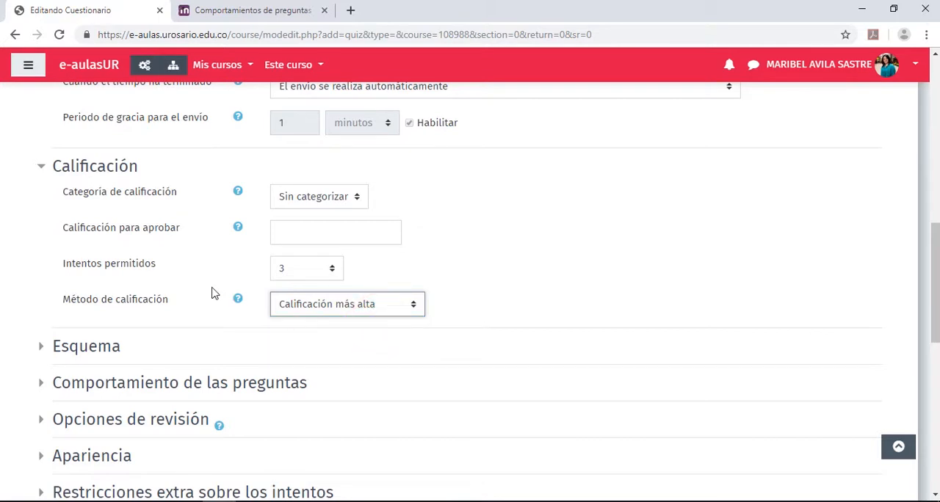
Set the allowed attempts (Intentos permitidos) to 1
click(331, 269)
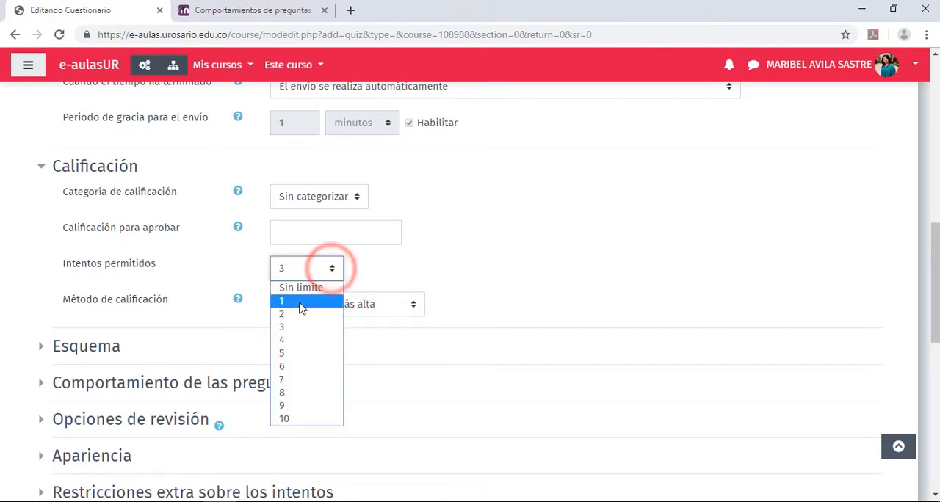
click(299, 302)
click(357, 273)
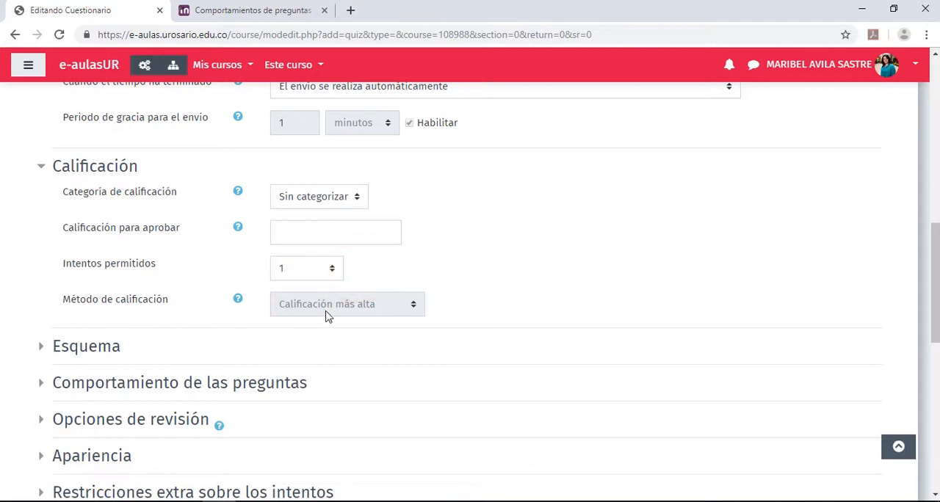
Check the options offered for the grade category (Categoría de calificación) without changing the selection
click(174, 192)
drag(174, 194, 60, 195)
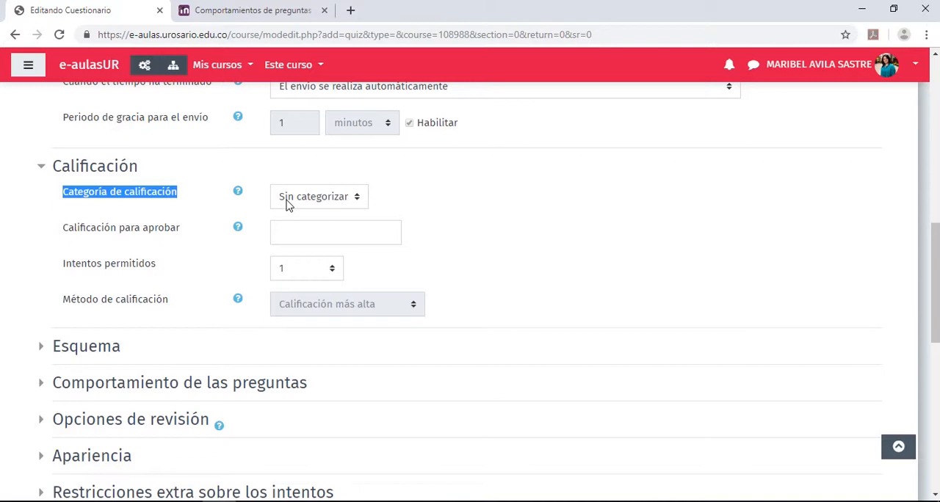
click(356, 199)
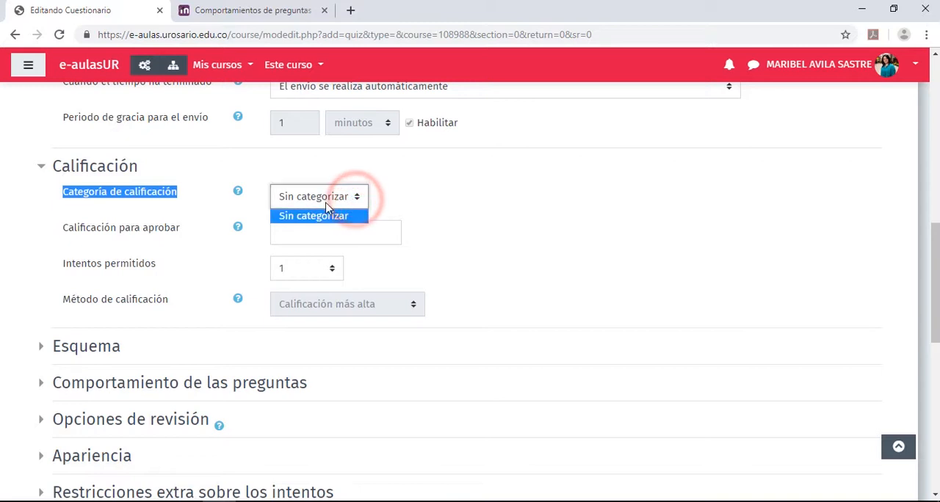
click(400, 196)
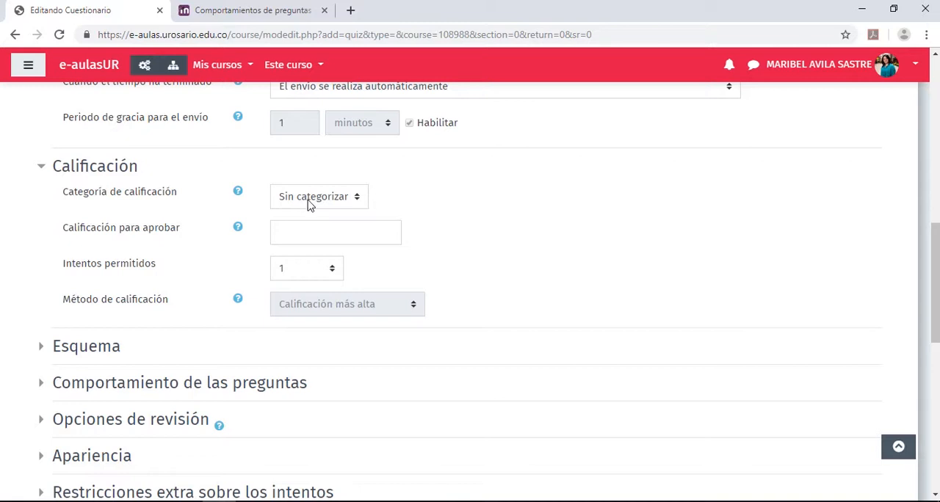
click(26, 273)
Expand Esquema with its additional options and set the new page interval to "Cada 2 preguntas"
scroll(27, 276, down, 3)
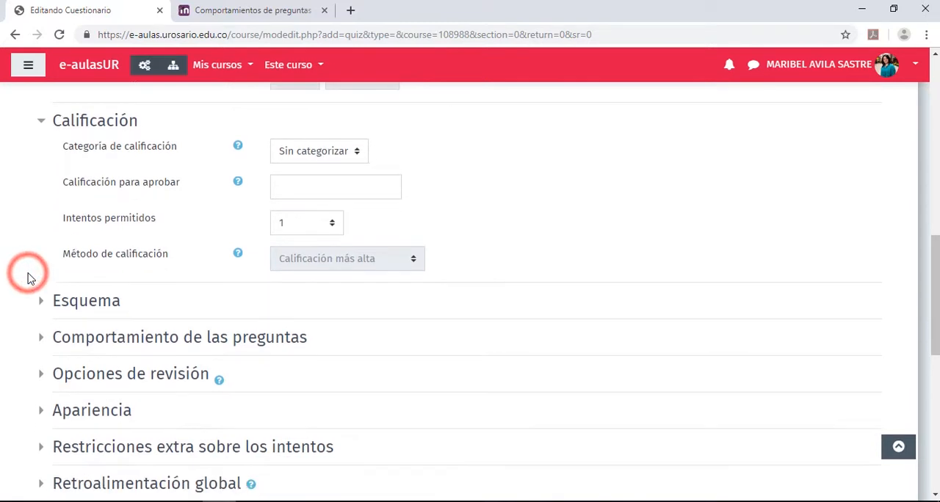
click(44, 141)
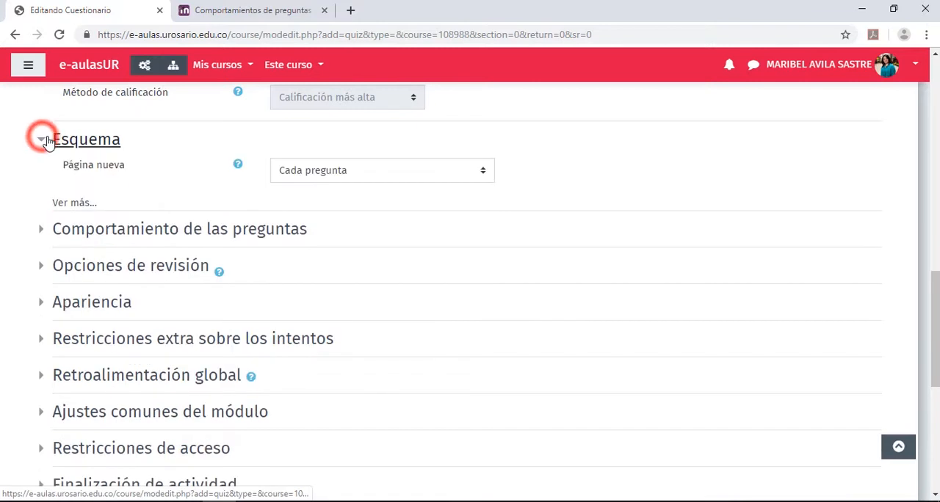
click(67, 203)
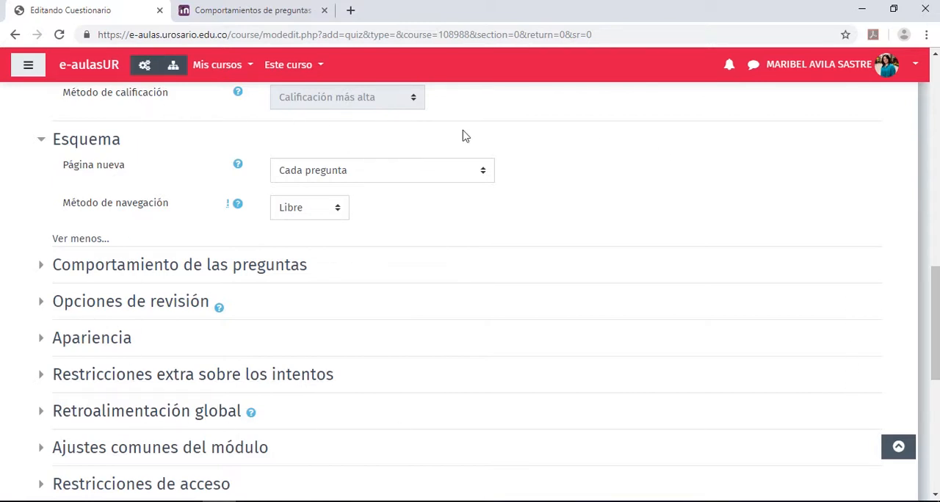
click(301, 182)
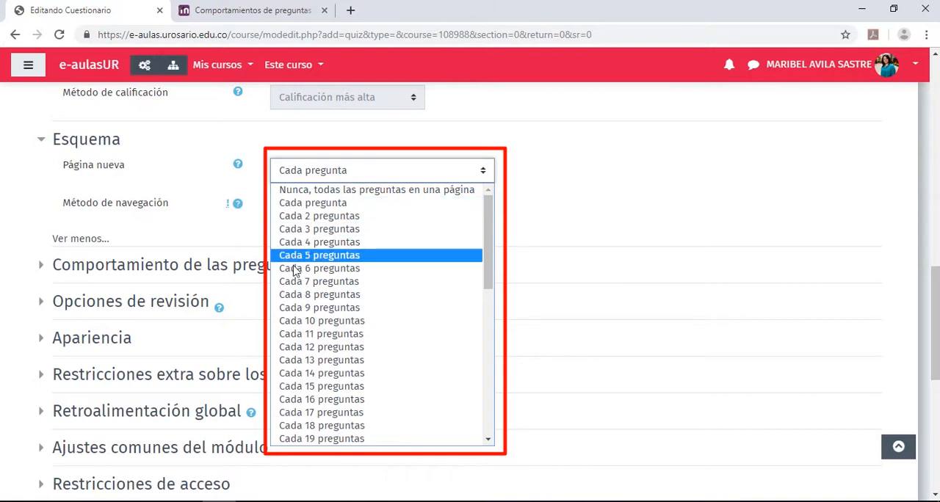
click(321, 215)
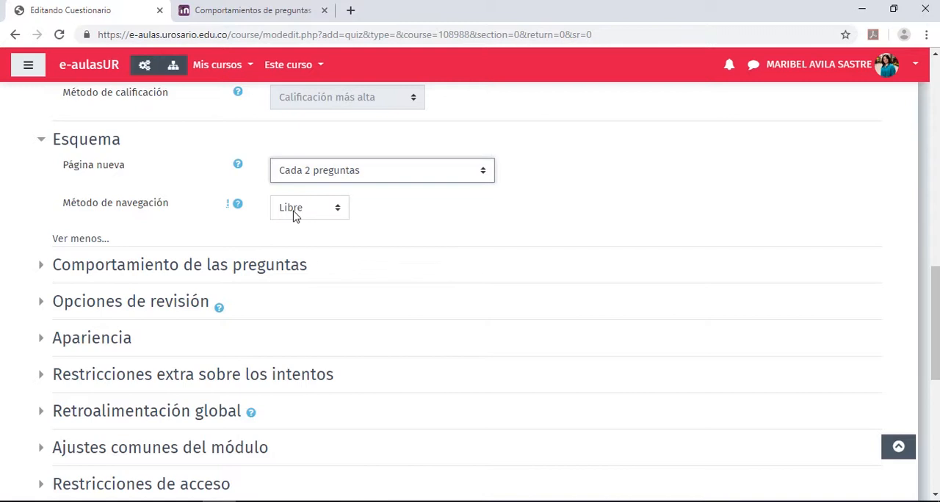
Check the options offered for the navigation method (Método de navegación) without changing the selection
click(337, 209)
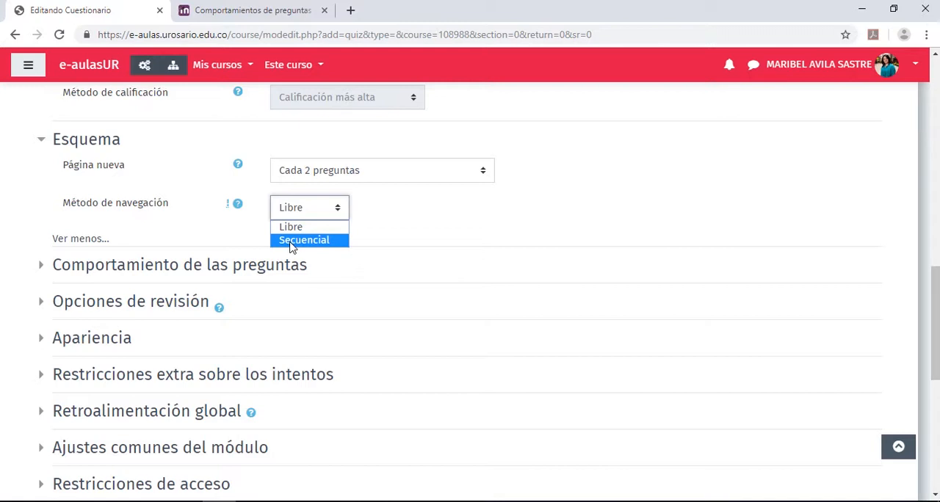
click(253, 242)
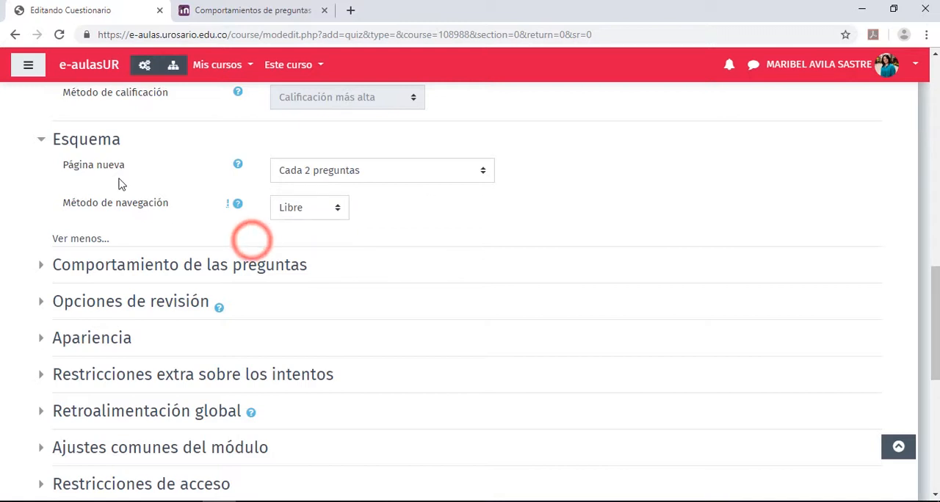
Expand Comportamiento de las preguntas, check the answer-shuffling options and choose "Retroalimentación diferida" as the question behaviour
scroll(92, 184, down, 2)
click(39, 131)
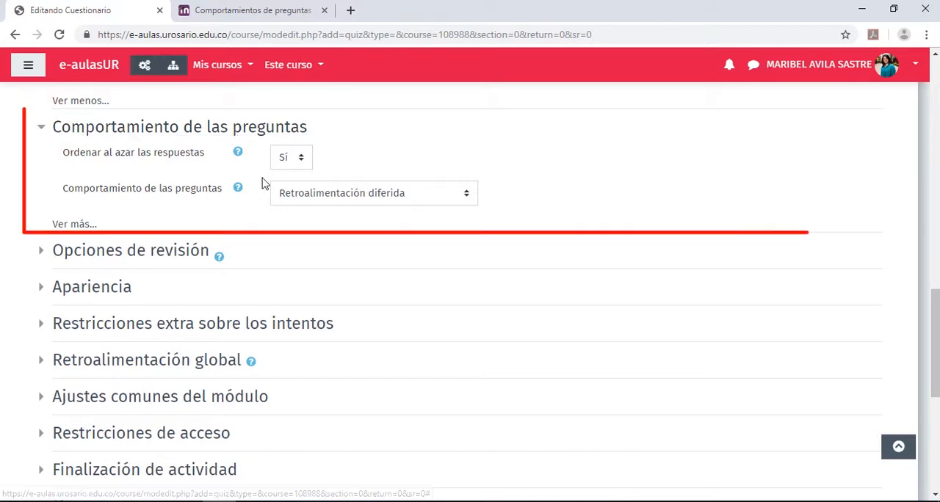
click(302, 159)
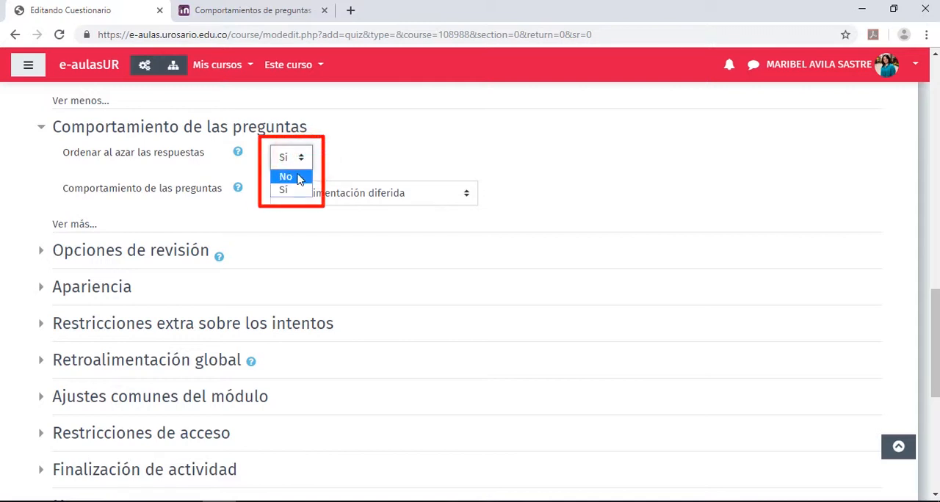
click(340, 170)
scroll(334, 174, down, 1)
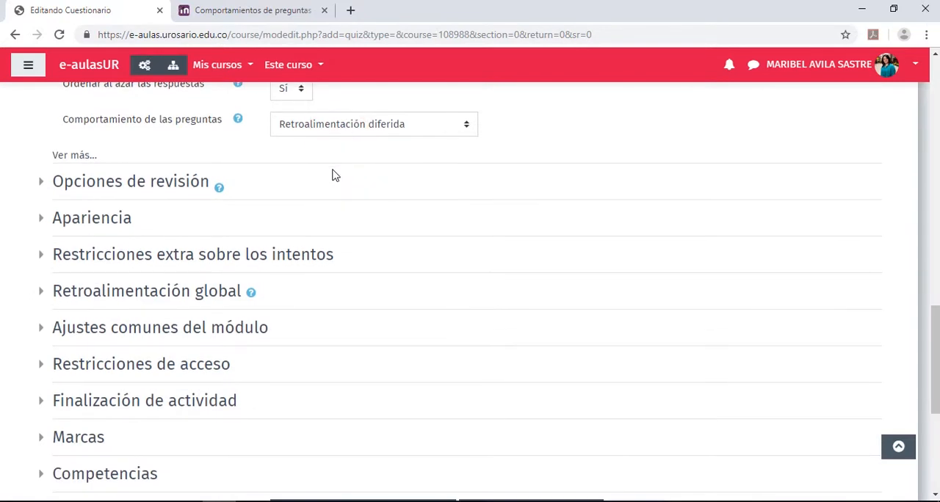
scroll(370, 176, up, 1)
click(467, 195)
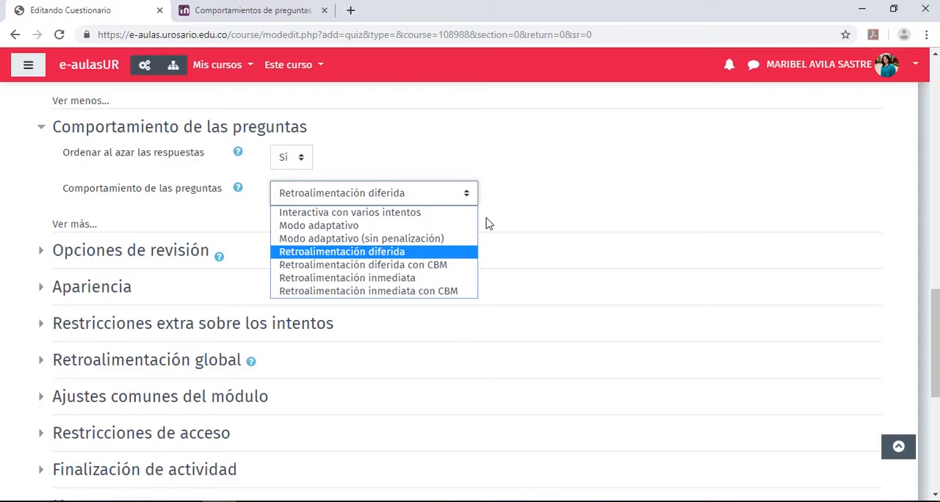
click(370, 254)
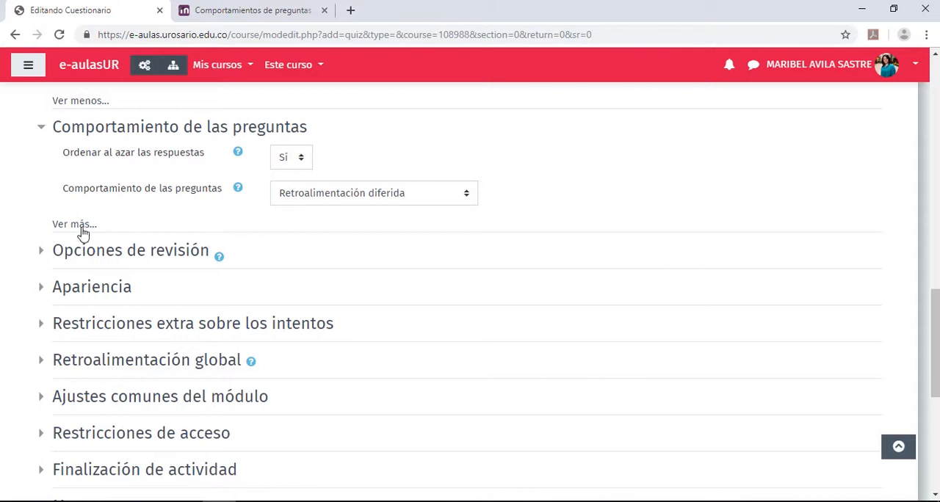
Expand Opciones de revisión and examine the review settings under "Inmediatamente después de cada intento"
click(39, 253)
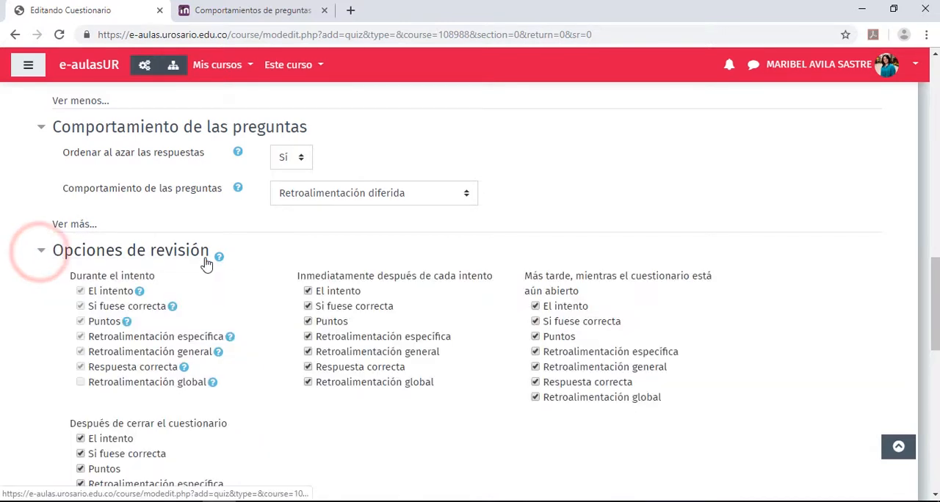
scroll(205, 263, down, 1)
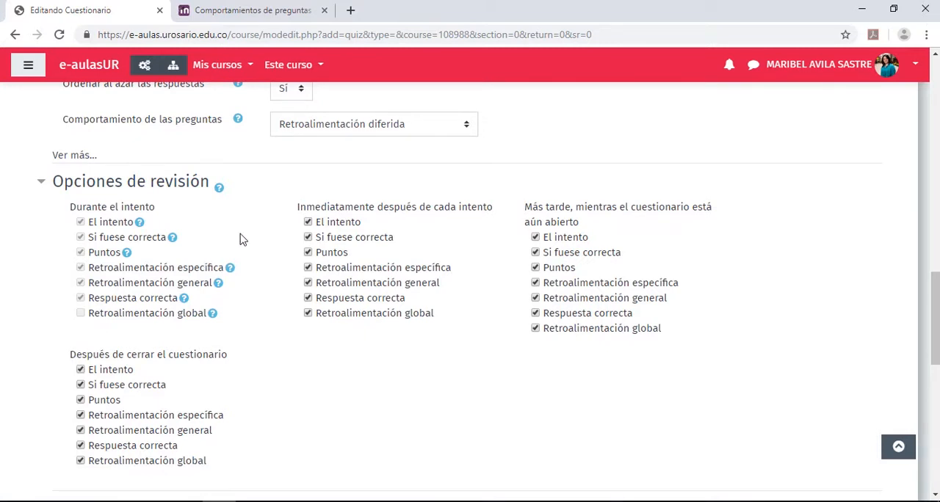
scroll(285, 241, down, 1)
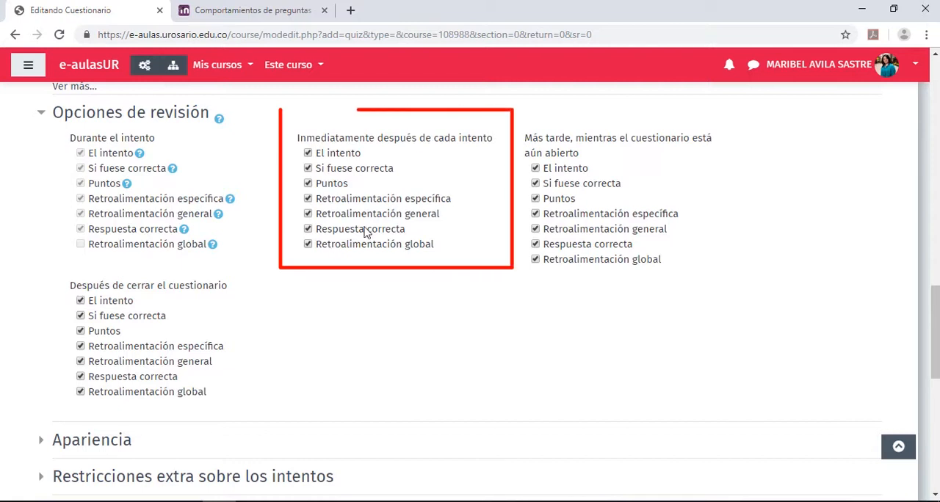
click(290, 139)
drag(290, 141, 498, 145)
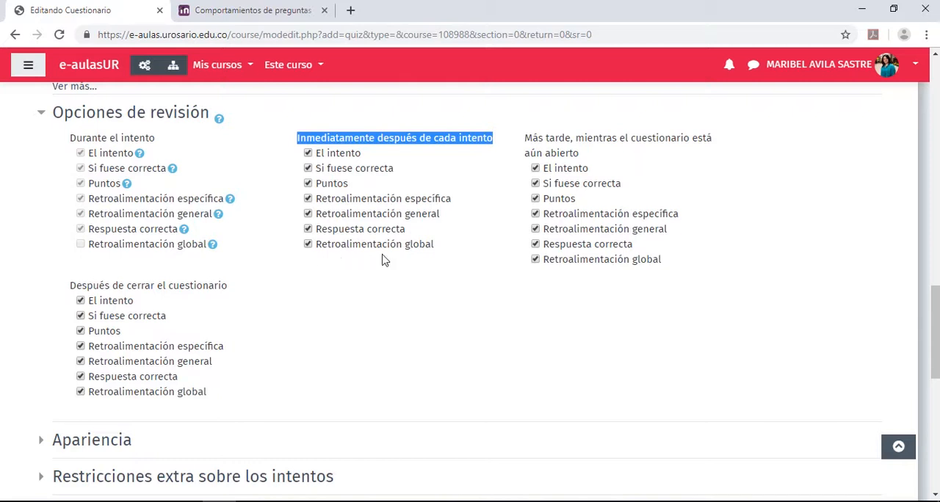
Try disabling "Retroalimentación global" in the "Inmediatamente después de cada intento" review settings
drag(437, 250, 316, 250)
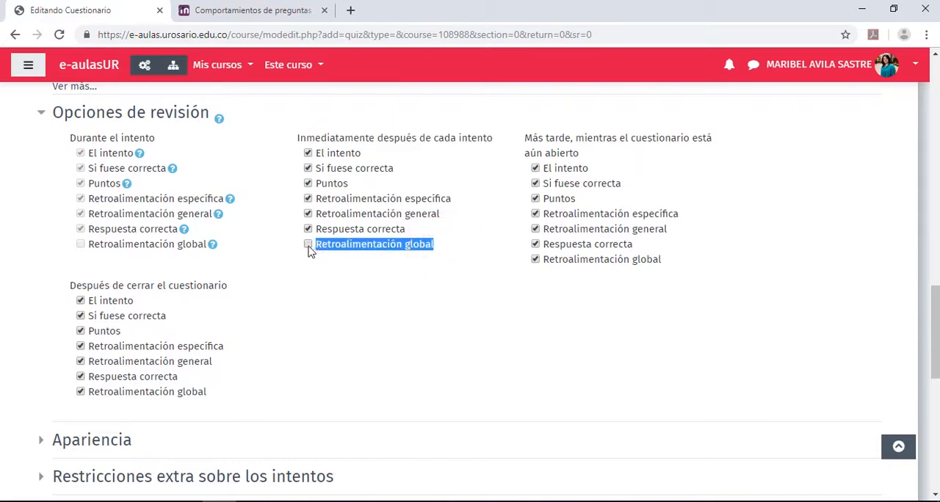
click(309, 247)
click(355, 288)
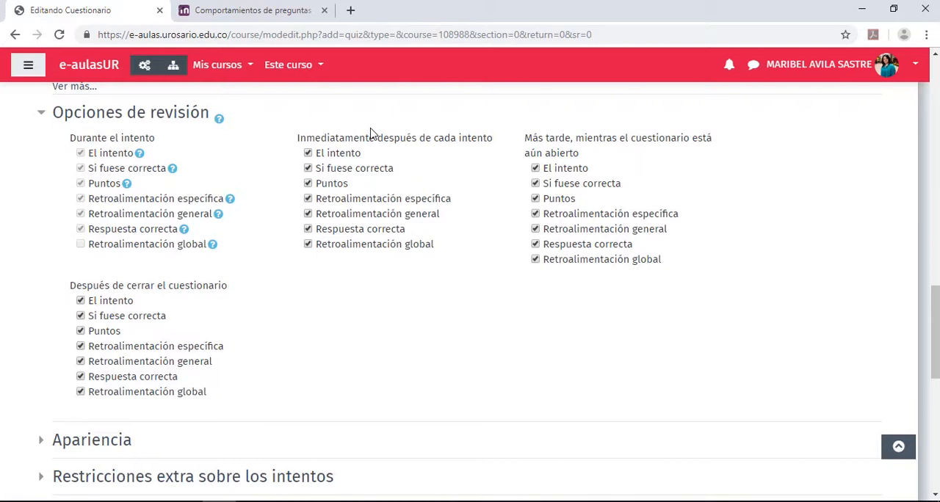
Disable "El intento", "Retroalimentación global" and "Puntos" in the "Inmediatamente después de cada intento" review settings
click(309, 153)
click(307, 244)
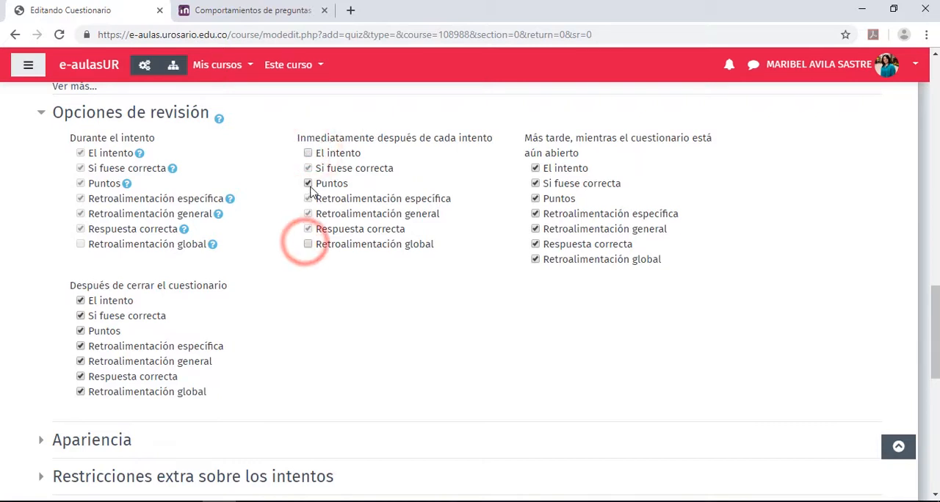
click(308, 183)
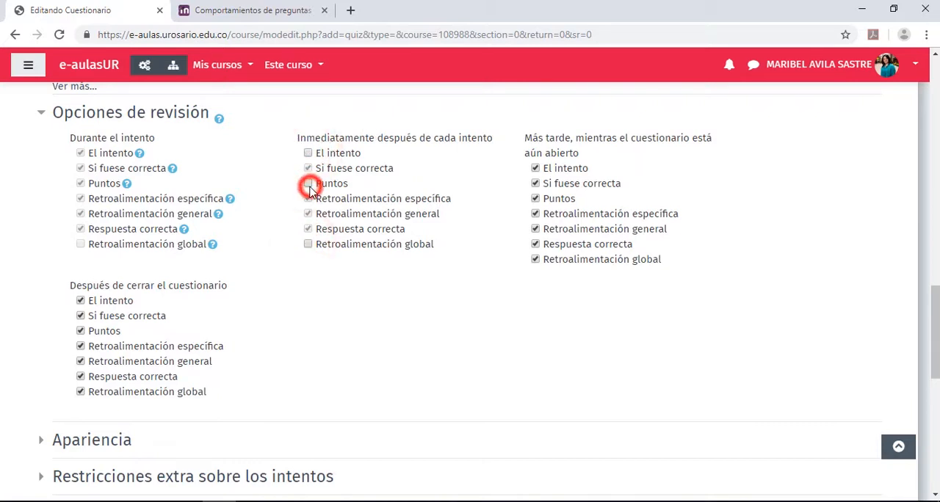
double_click(298, 139)
Disable "El intento", "Retroalimentación global" and "Puntos" in the "Más tarde, mientras el cuestionario está aún abierto" review settings
click(535, 168)
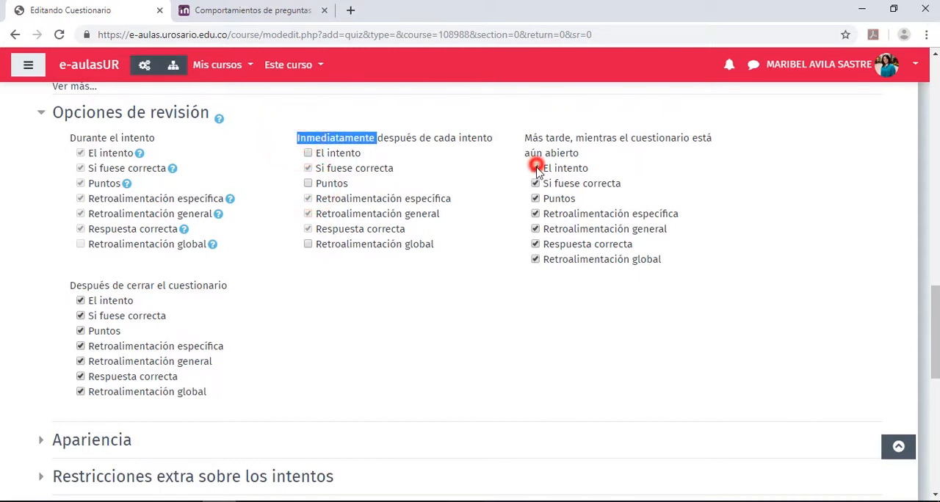
click(536, 260)
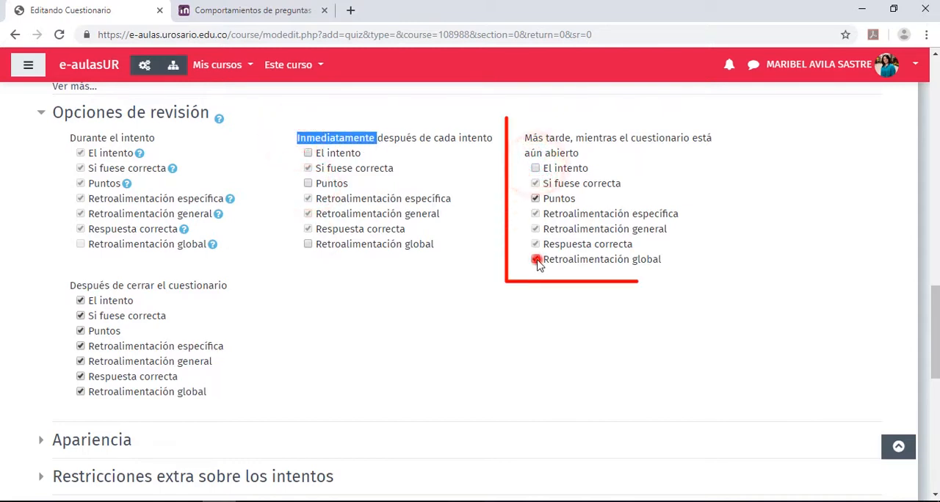
click(535, 199)
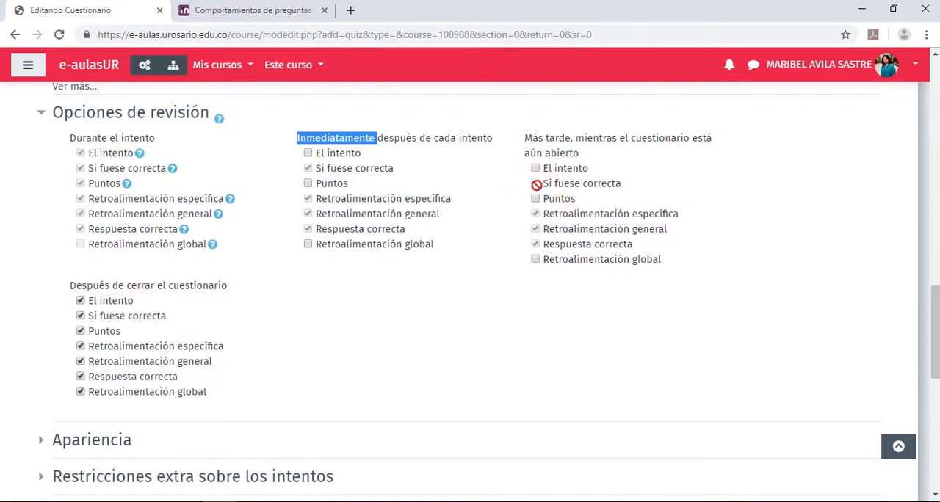
click(65, 286)
drag(65, 289, 235, 291)
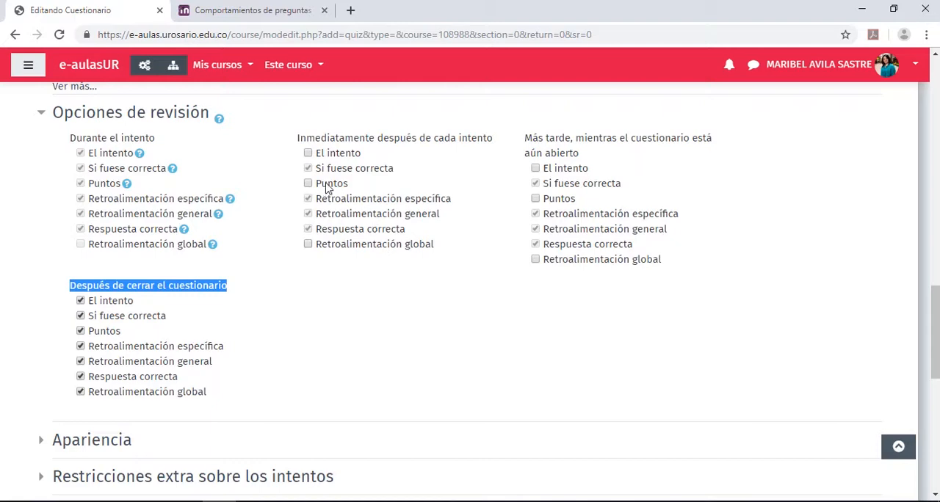
Expand Apariencia and set the decimal places in grades (Decimales en las calificaciones) to 1
scroll(327, 189, down, 4)
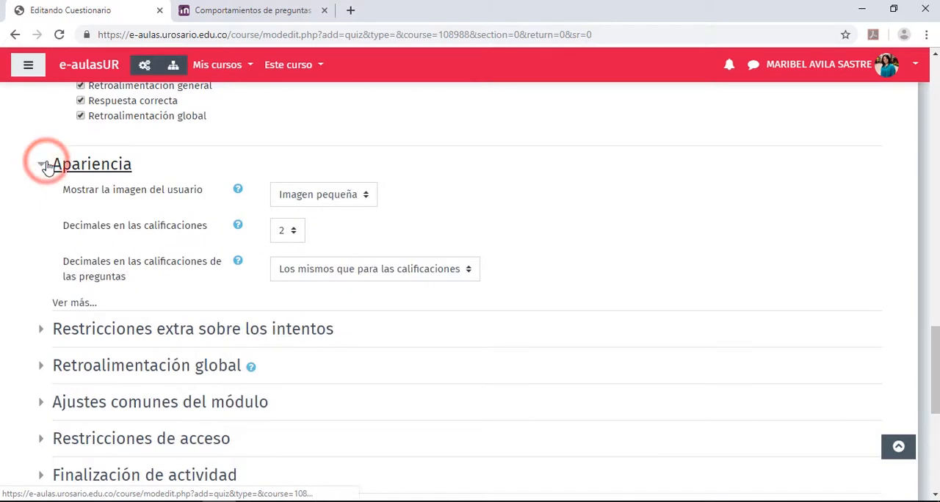
scroll(46, 166, down, 1)
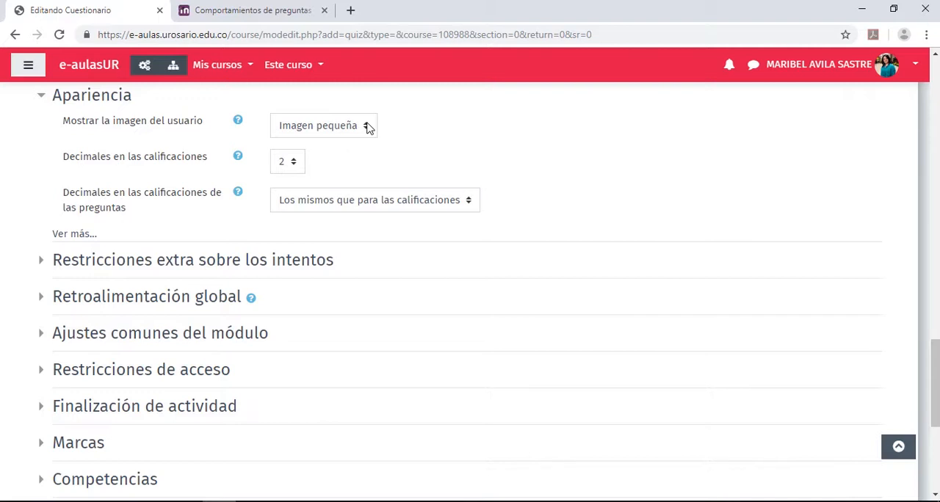
drag(57, 157, 206, 161)
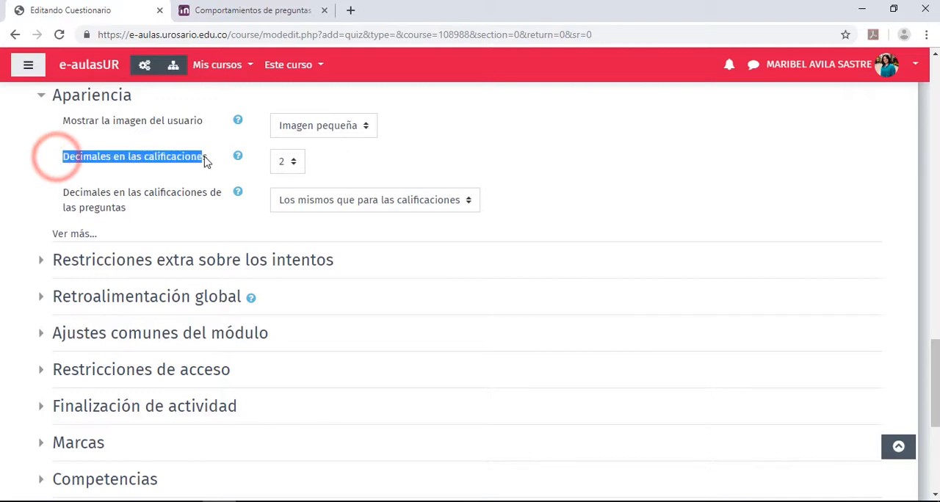
click(290, 163)
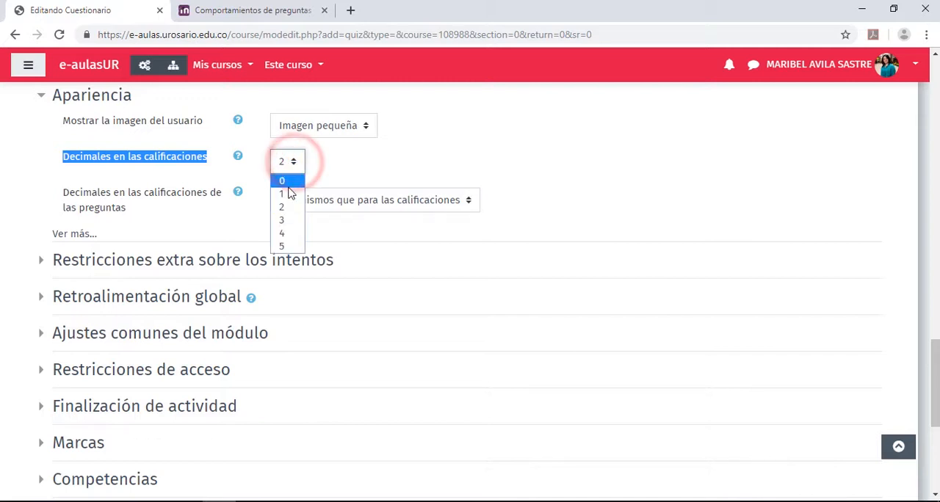
click(288, 195)
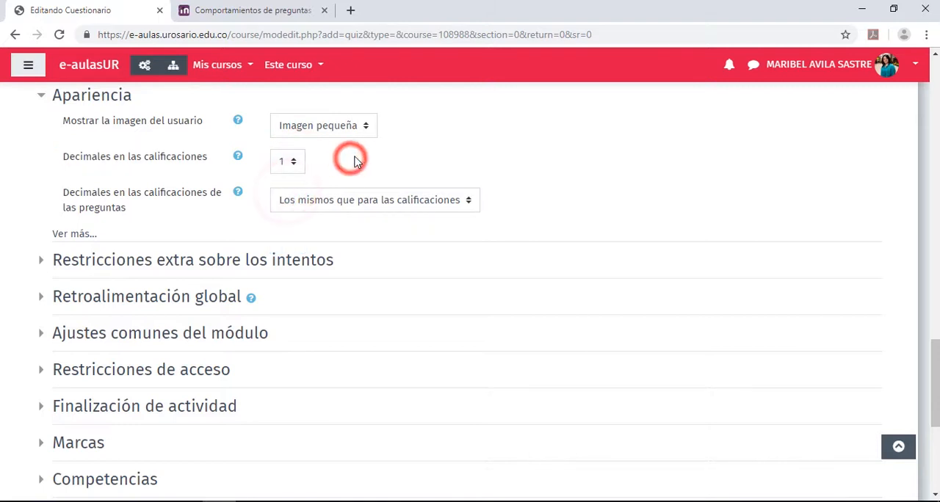
Expand Restricciones extra sobre los intentos with its additional options and review the password, network address and delay settings, leaving them empty
scroll(354, 161, down, 1)
scroll(354, 162, down, 1)
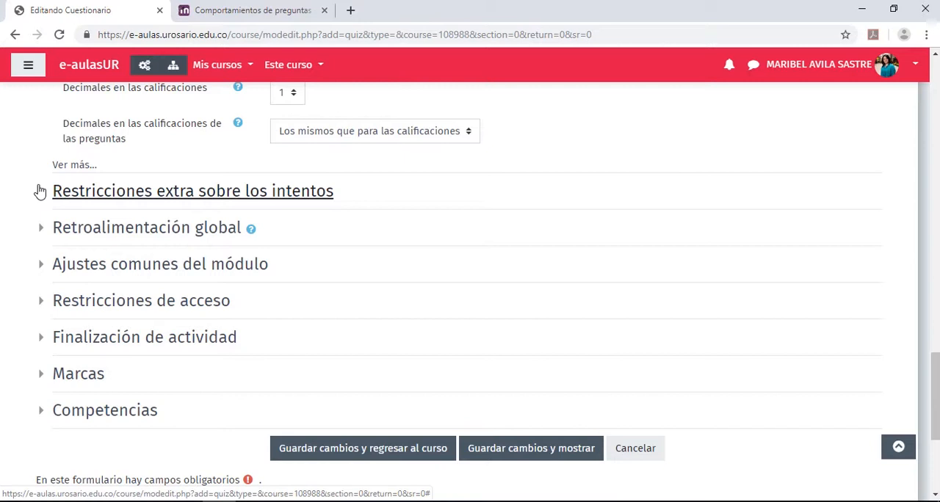
click(40, 191)
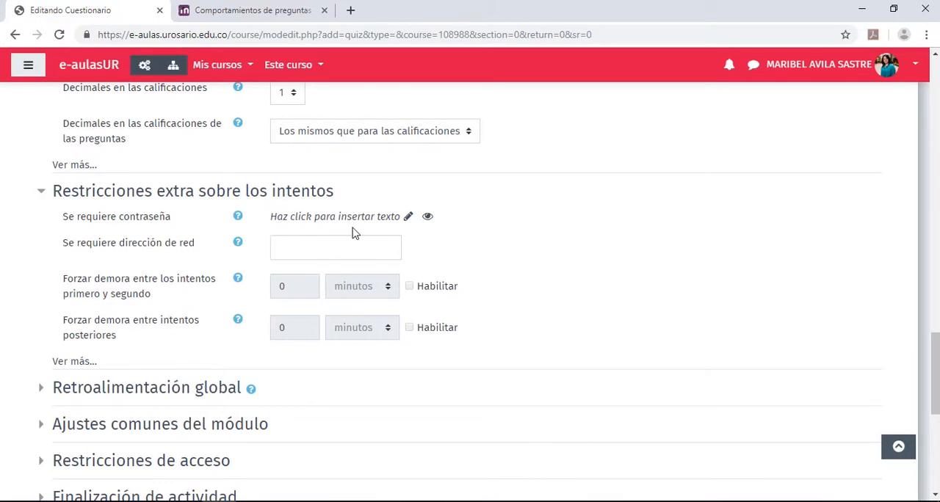
click(408, 218)
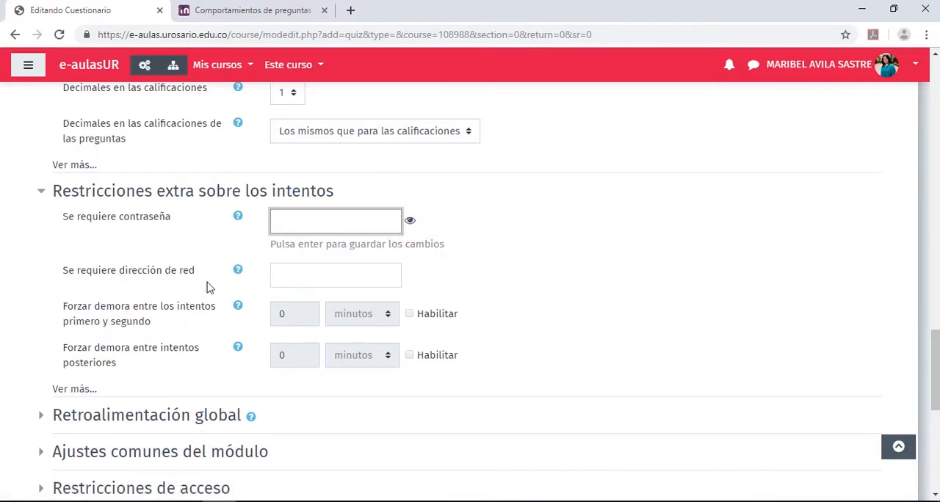
click(282, 287)
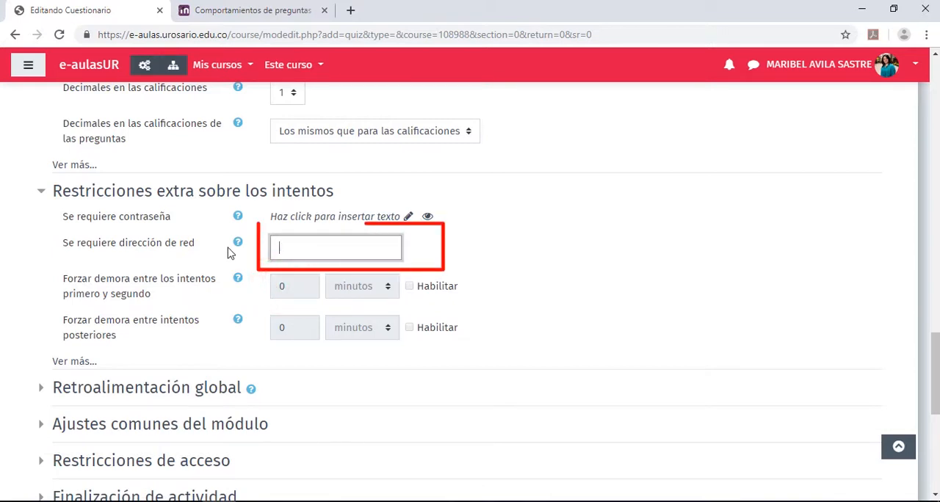
click(290, 251)
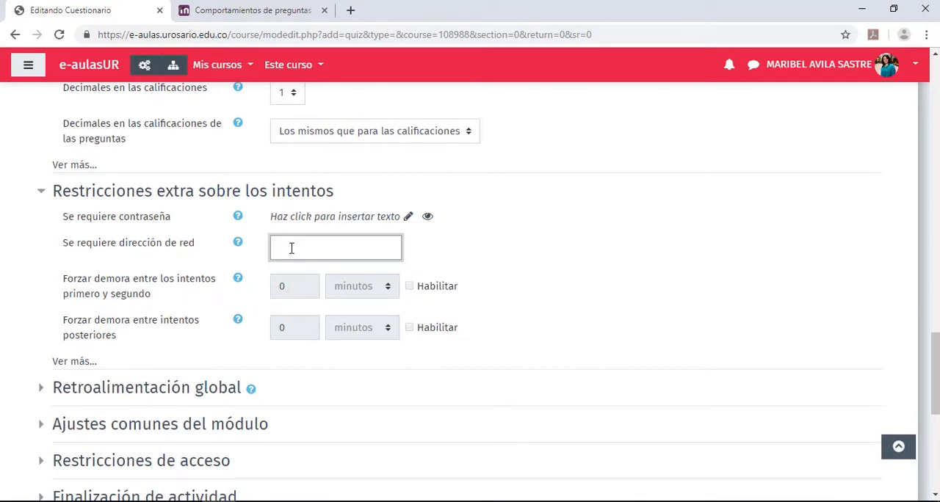
click(489, 256)
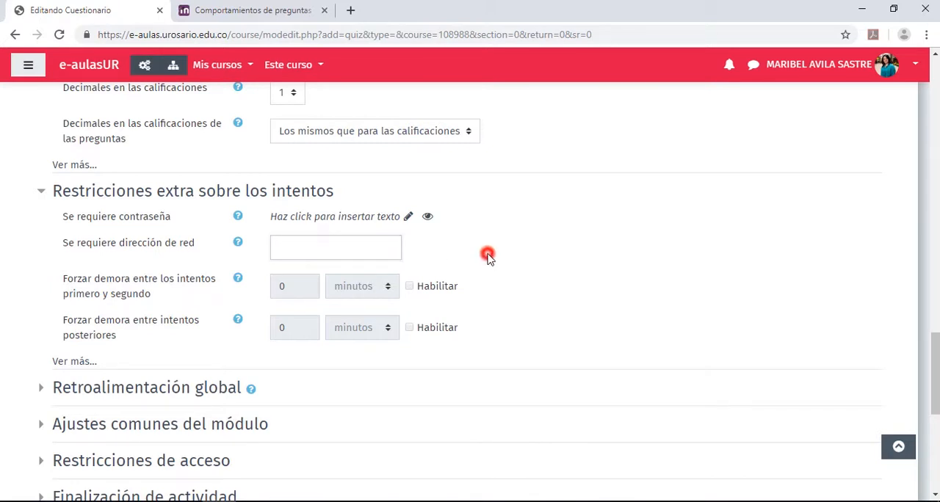
scroll(435, 264, down, 1)
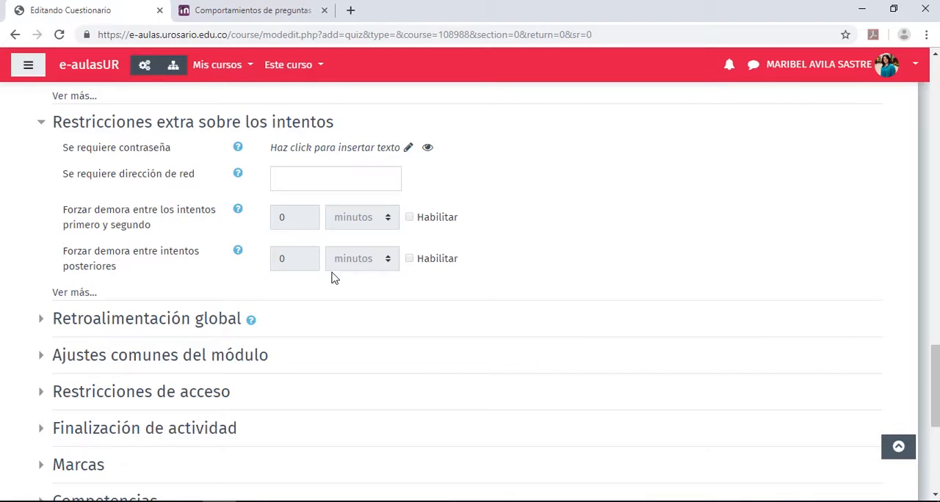
click(81, 292)
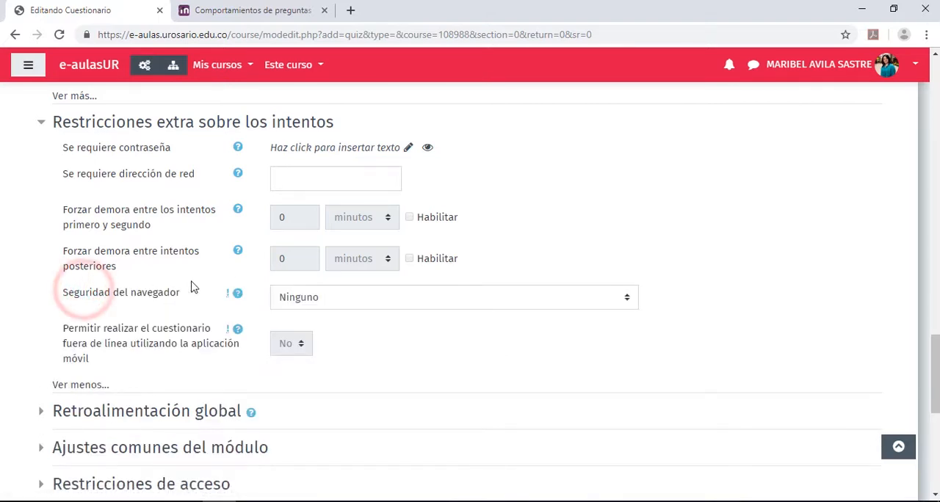
Expand the Retroalimentación global section of the quiz settings
scroll(194, 286, down, 1)
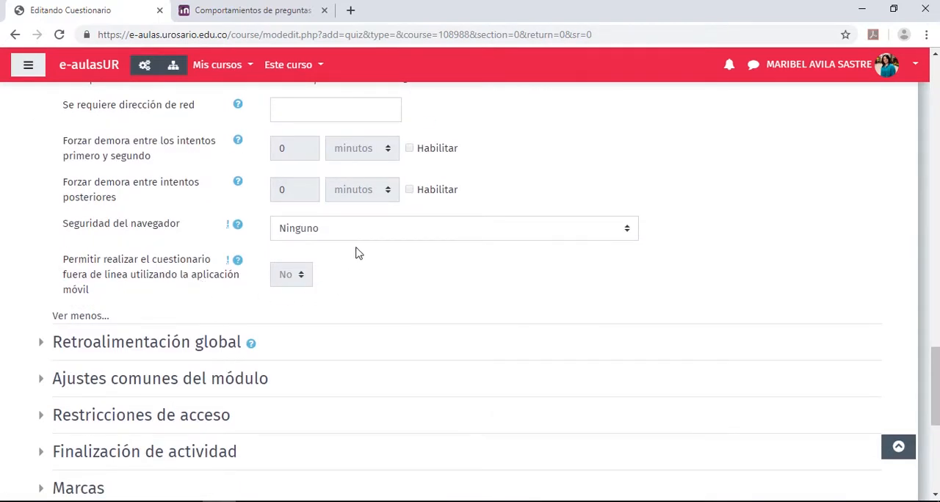
scroll(358, 253, down, 1)
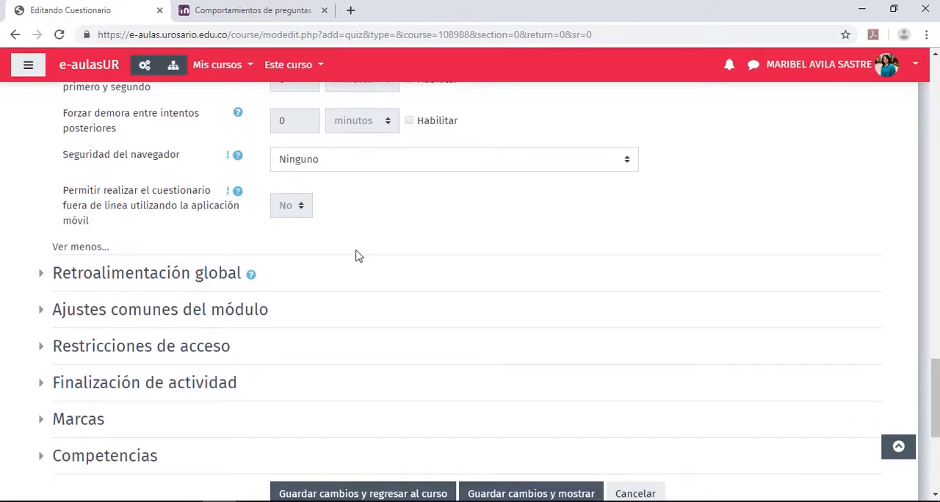
click(41, 275)
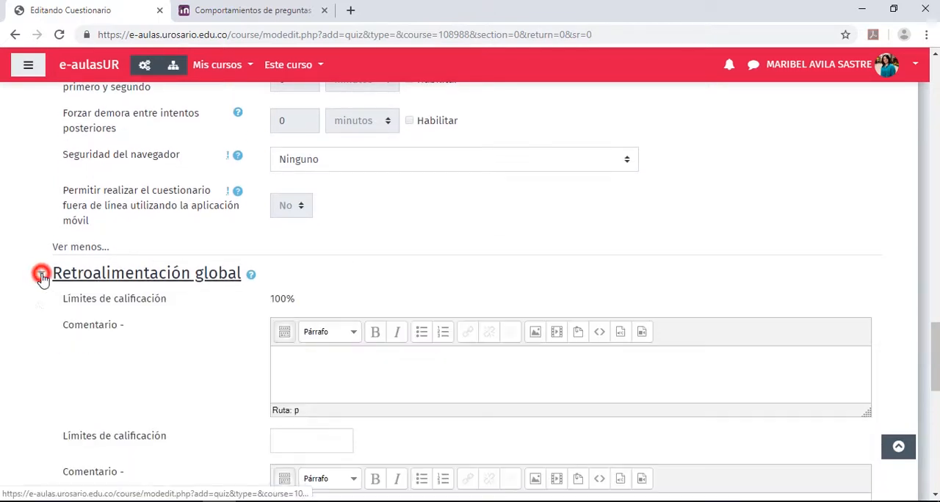
Draft the comment "Gracias por realizar la prueba" for the 100% grade limit and delete it again
scroll(98, 279, down, 1)
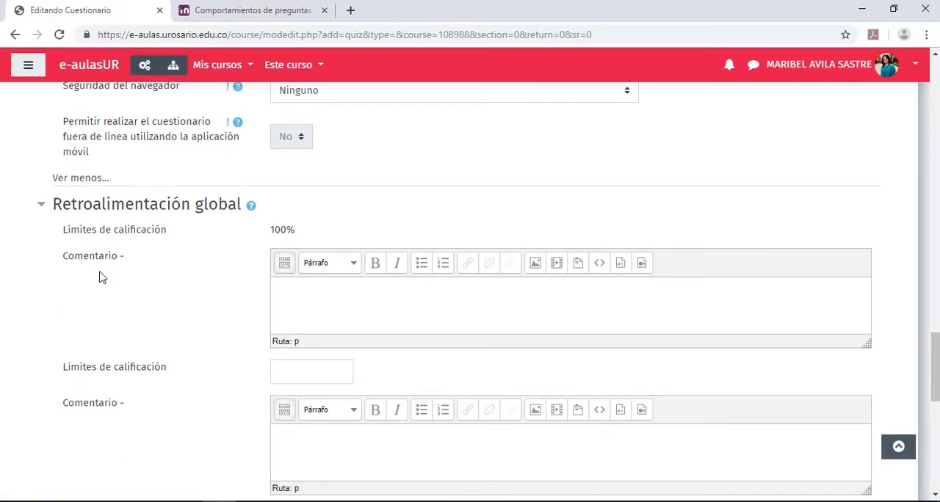
scroll(100, 277, down, 1)
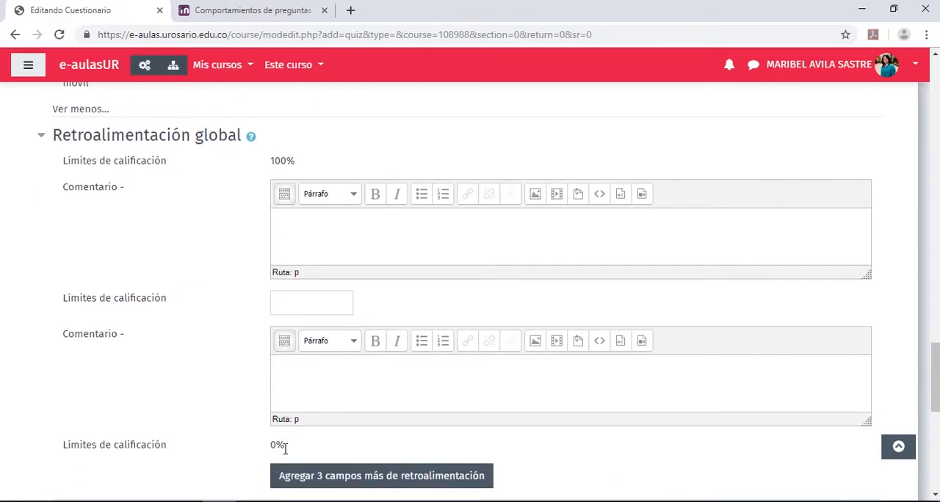
drag(285, 446, 270, 446)
drag(296, 160, 270, 165)
click(292, 235)
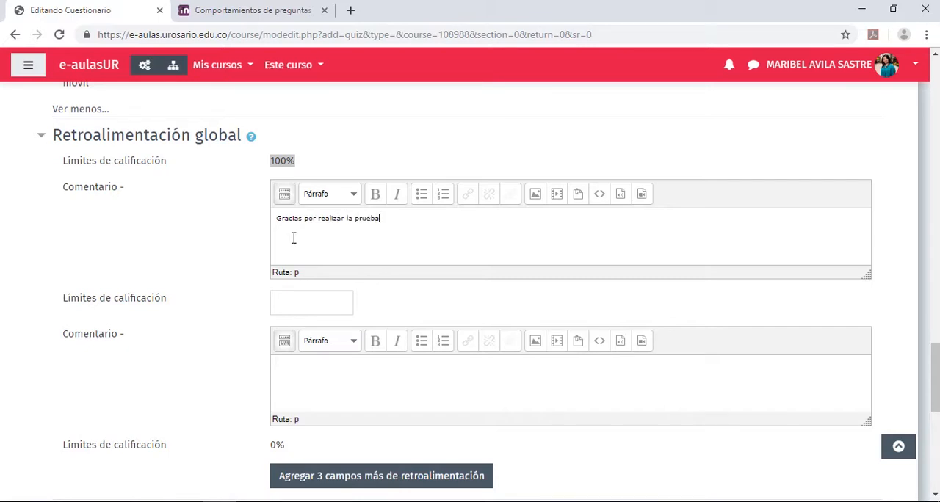
drag(382, 220, 273, 225)
key(BackSpace)
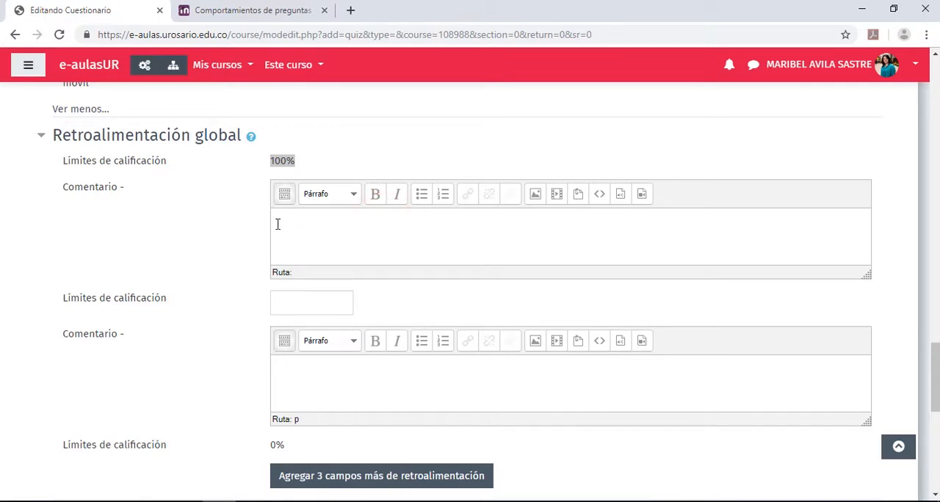
Set the intermediate grade limit to 59% and enter "Reprobaste! Por favor programa una asesoría con el monitor." as the comment below it
double_click(279, 446)
click(300, 306)
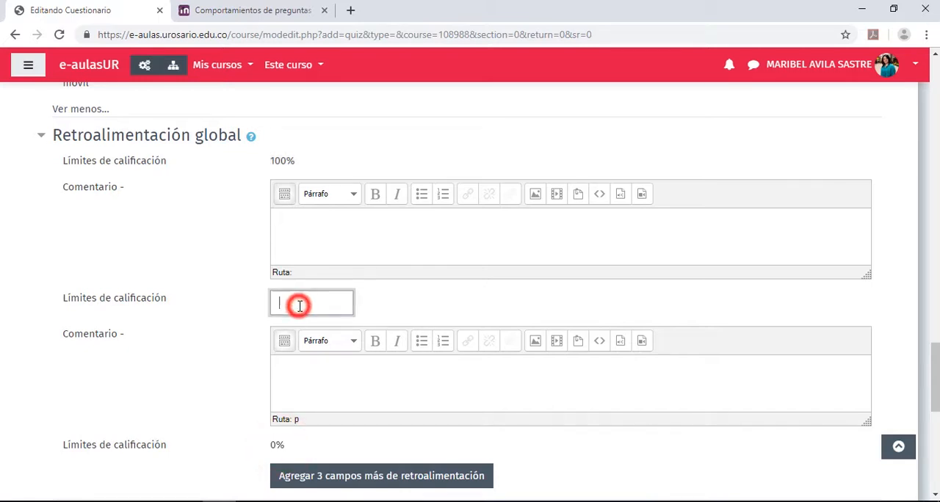
text(59)
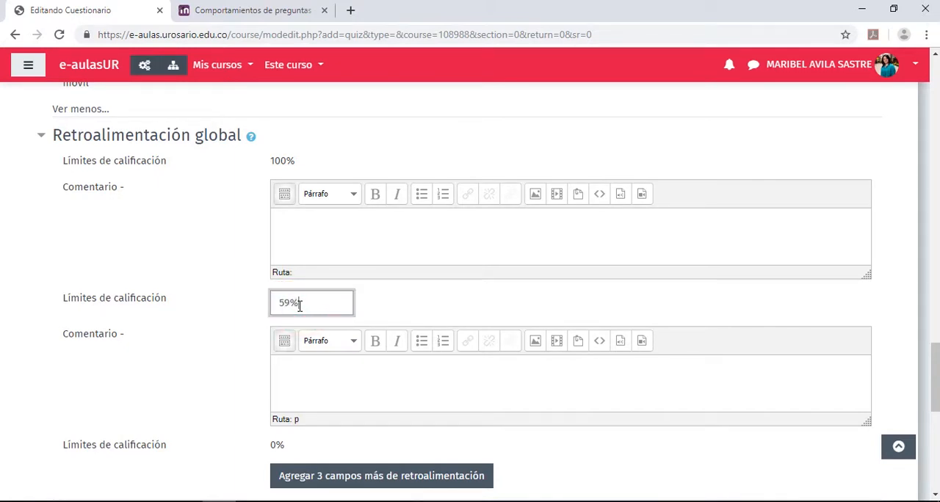
text(%)
click(281, 376)
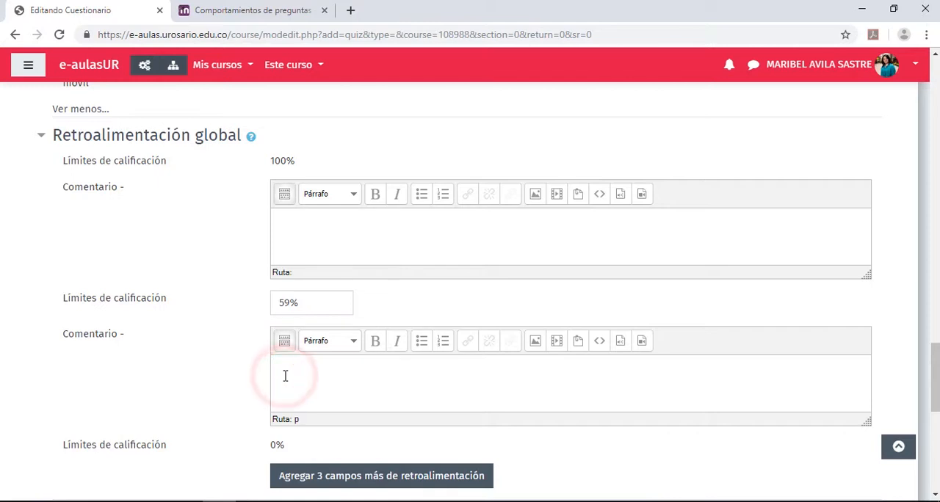
text(Reproba)
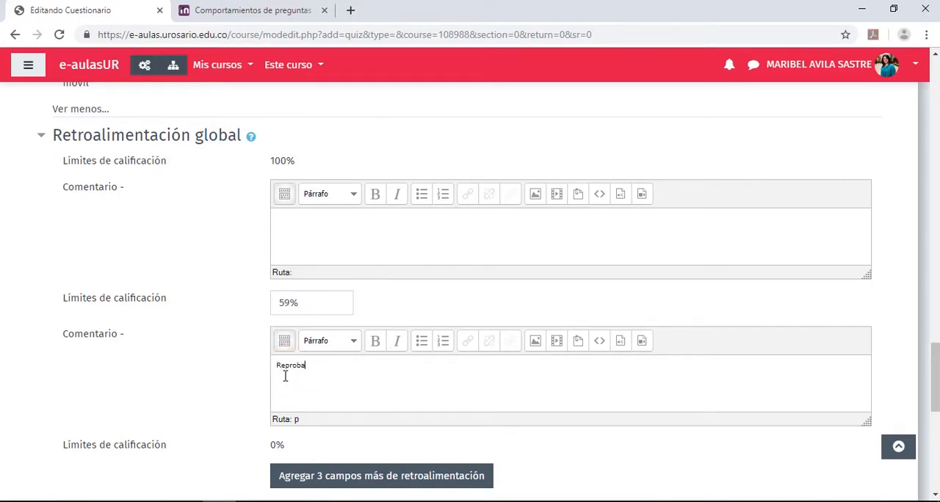
text(ste! Por favor programa una asesoría con el monitor.)
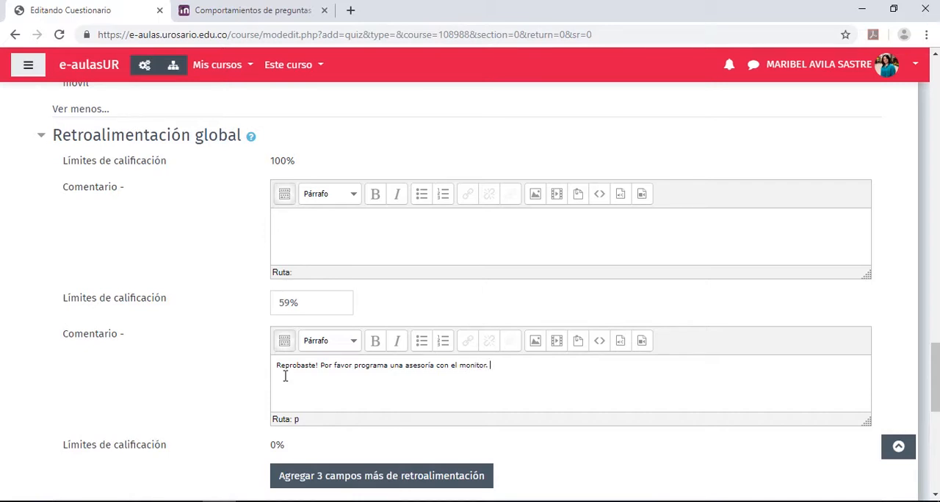
Enter a congratulatory comment beginning "Aprobaste! Felicita" for grades between 59% and 100%
triple_click(297, 303)
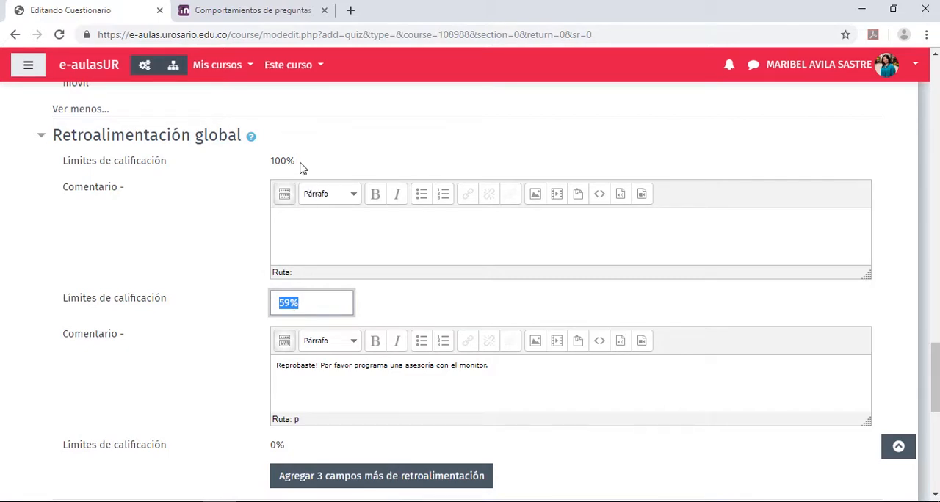
click(306, 228)
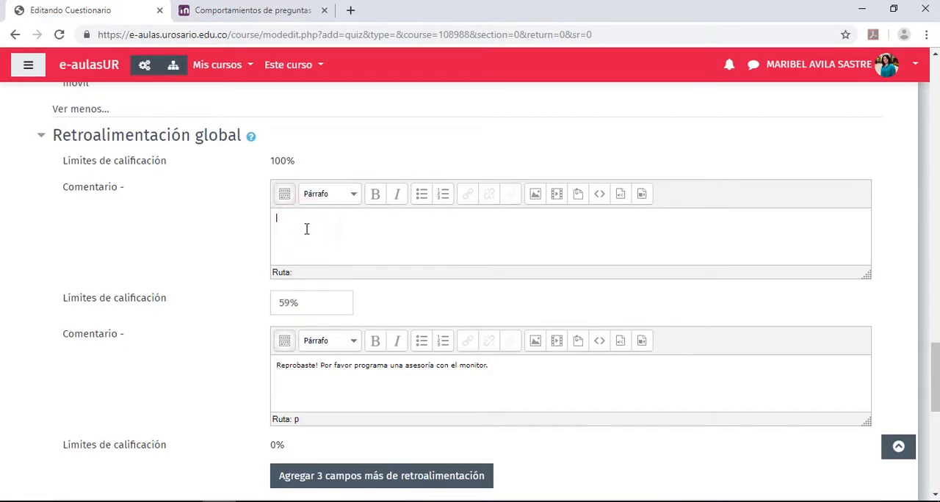
text(Aprobaste! Felicitaciones.)
Expand Ajustes comunes del módulo and review the Disponibilidad and Modo de grupo options, keeping the current choices
scroll(351, 264, down, 3)
scroll(350, 264, down, 1)
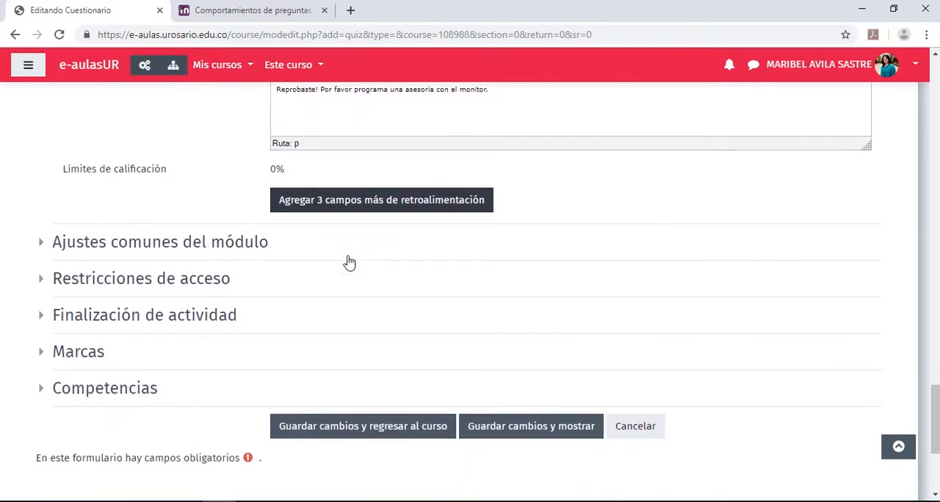
scroll(73, 213, down, 1)
click(42, 173)
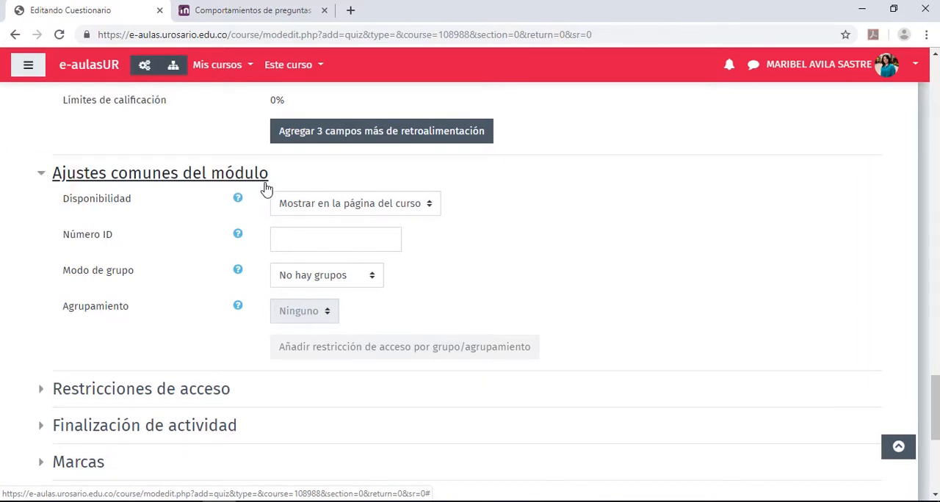
click(430, 204)
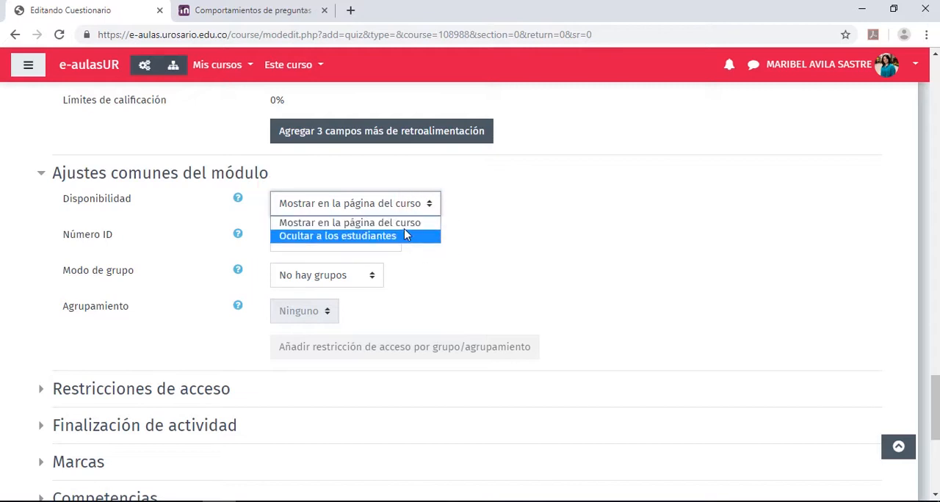
click(474, 262)
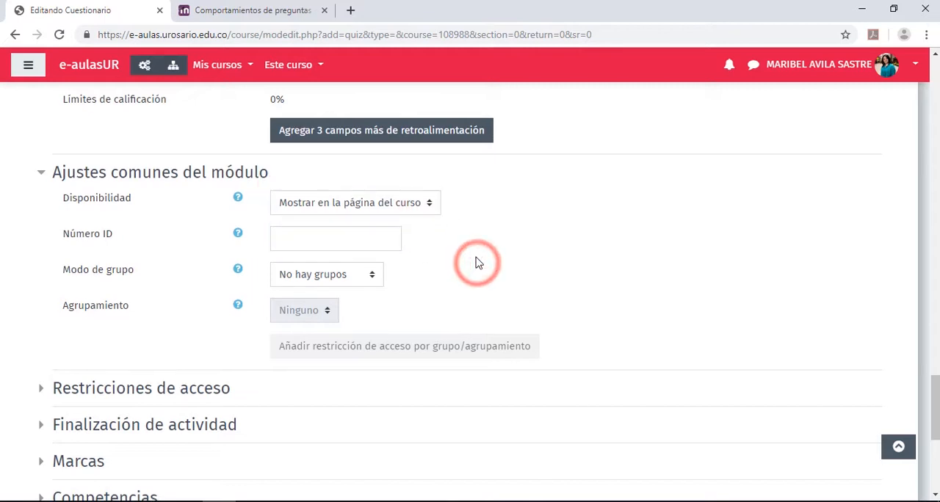
scroll(474, 261, down, 1)
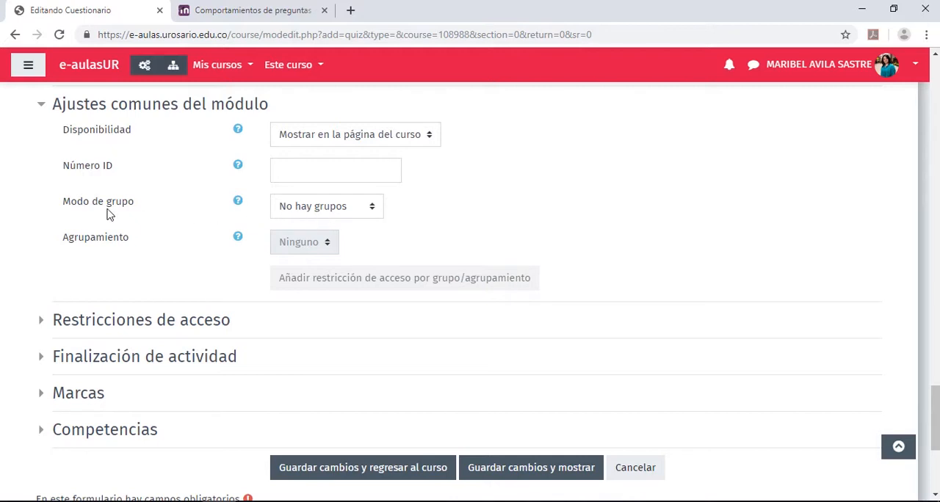
click(373, 210)
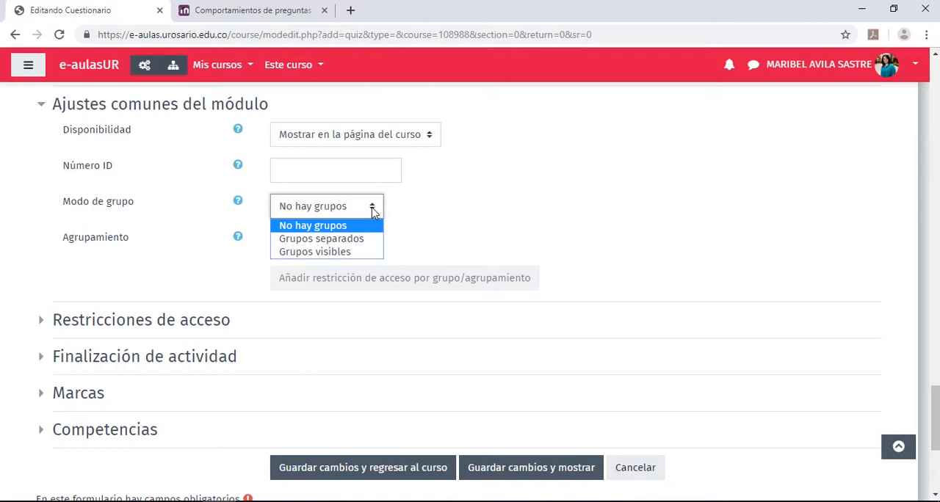
click(203, 218)
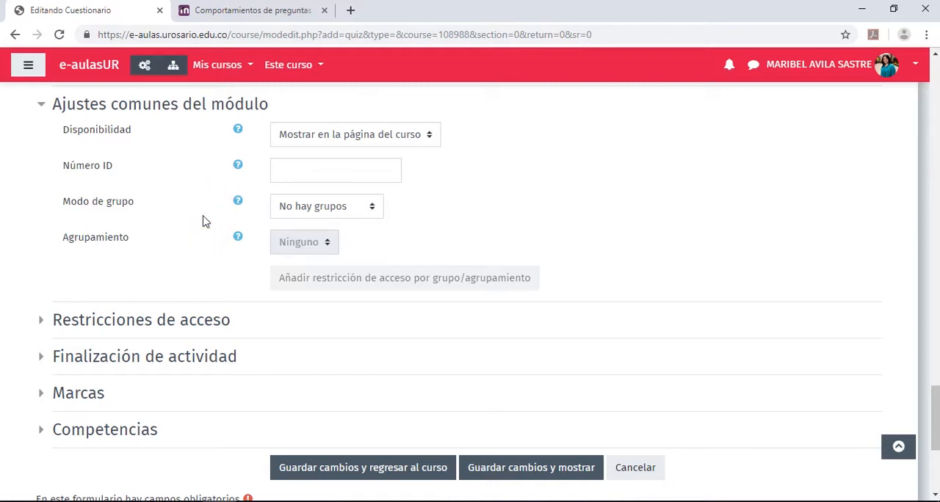
Expand Restricciones de acceso and review the available restriction types without adding one
scroll(204, 221, down, 2)
click(44, 185)
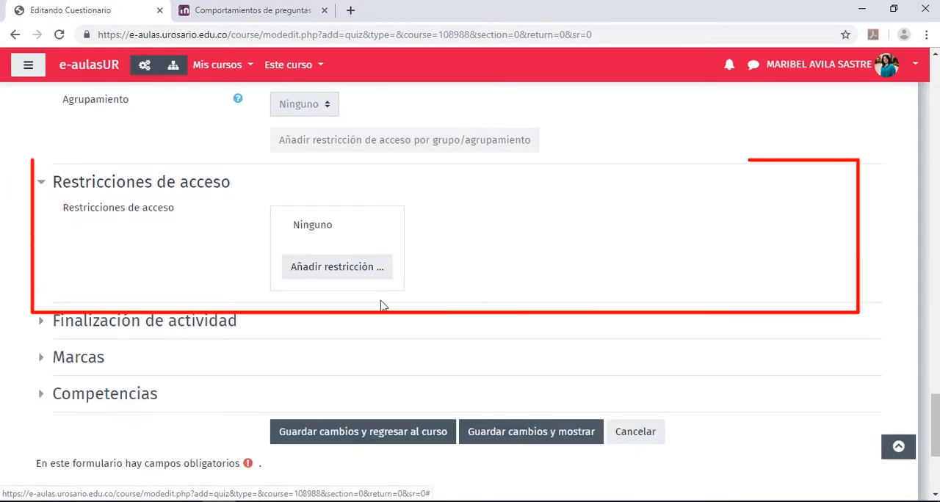
click(341, 266)
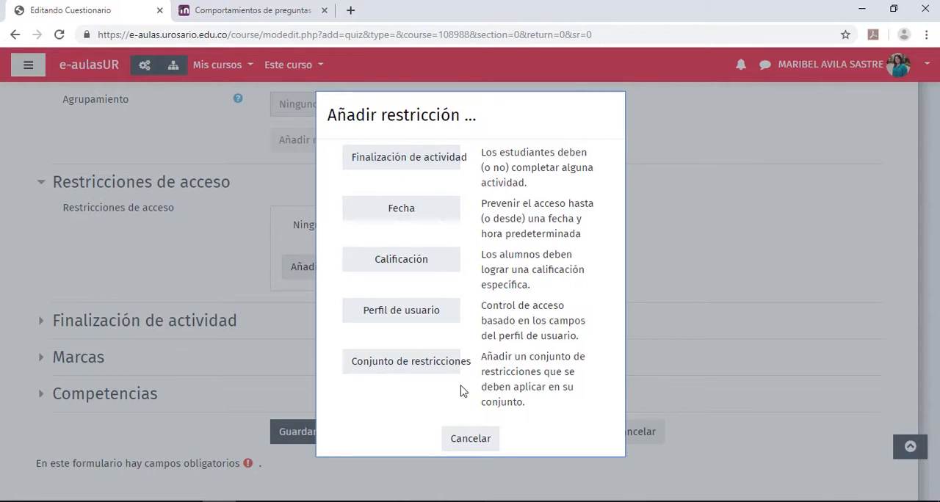
click(471, 440)
Under Finalización de actividad, set completion tracking to "Mostrar la actividad como completada cuando se cumplan las condiciones" and require students to receive a grade
scroll(222, 373, down, 1)
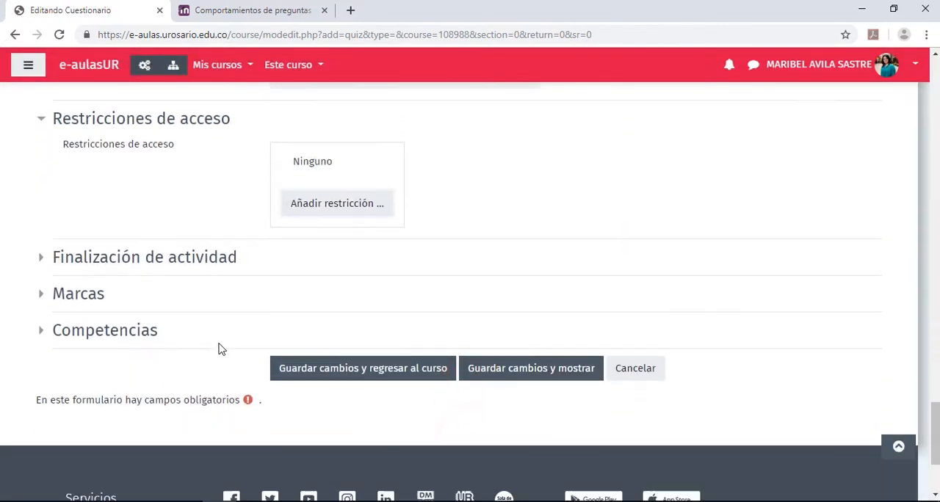
click(41, 252)
scroll(44, 250, down, 1)
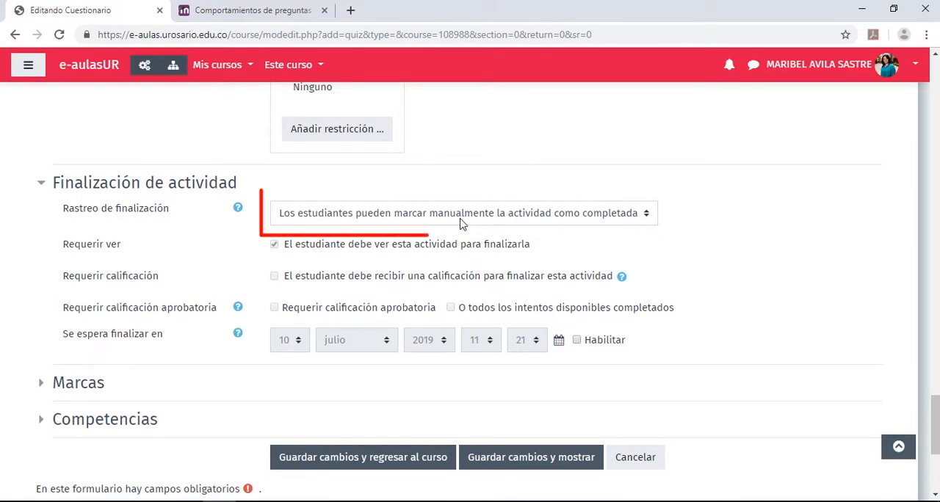
click(462, 221)
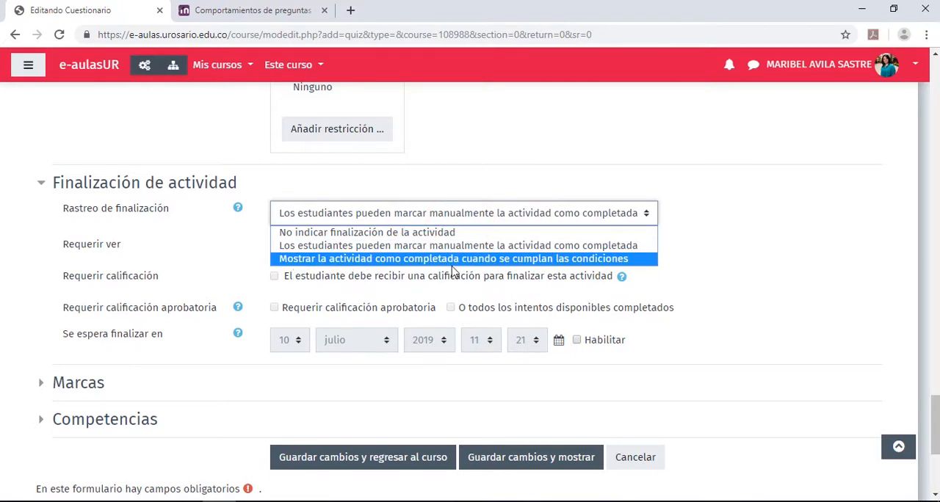
click(490, 260)
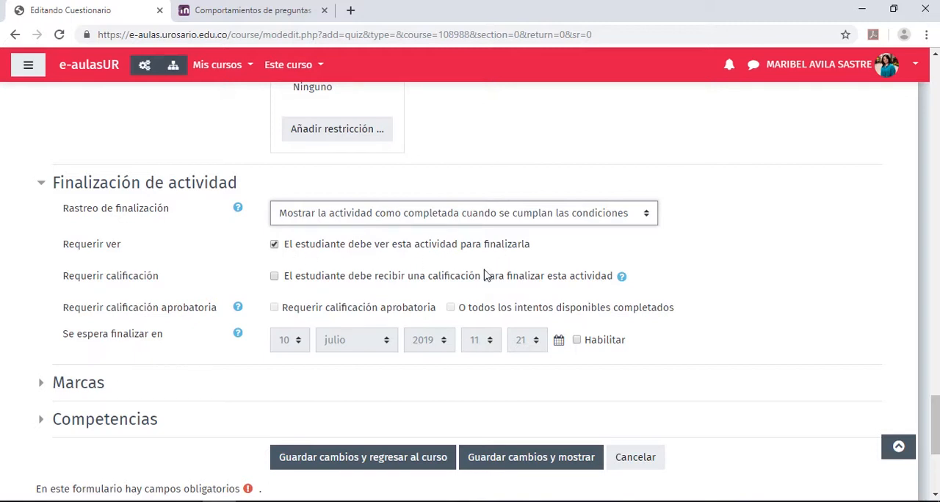
click(274, 277)
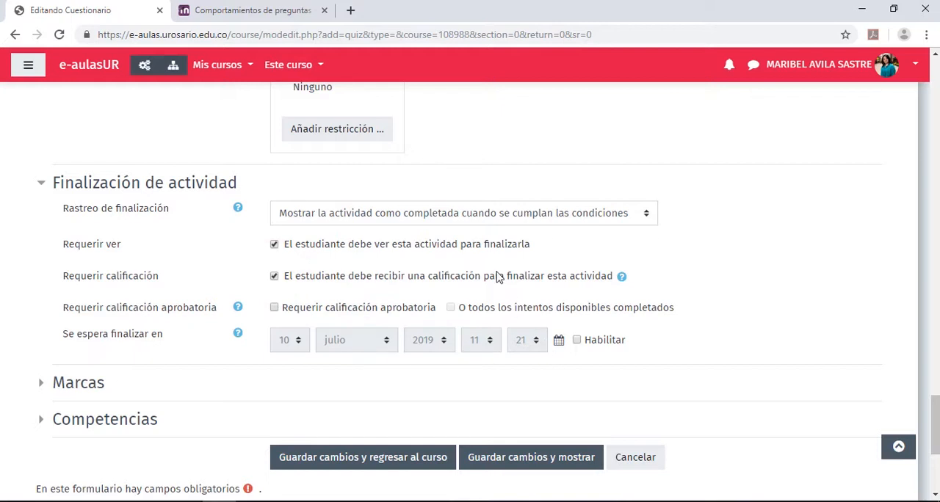
Set completion tracking to "No indicar finalización de la actividad", save the quiz and return to the course
click(325, 217)
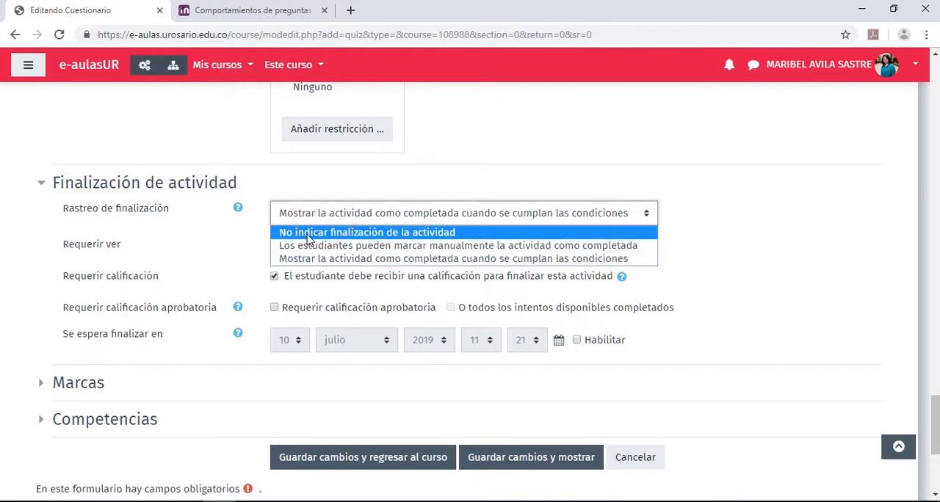
click(309, 233)
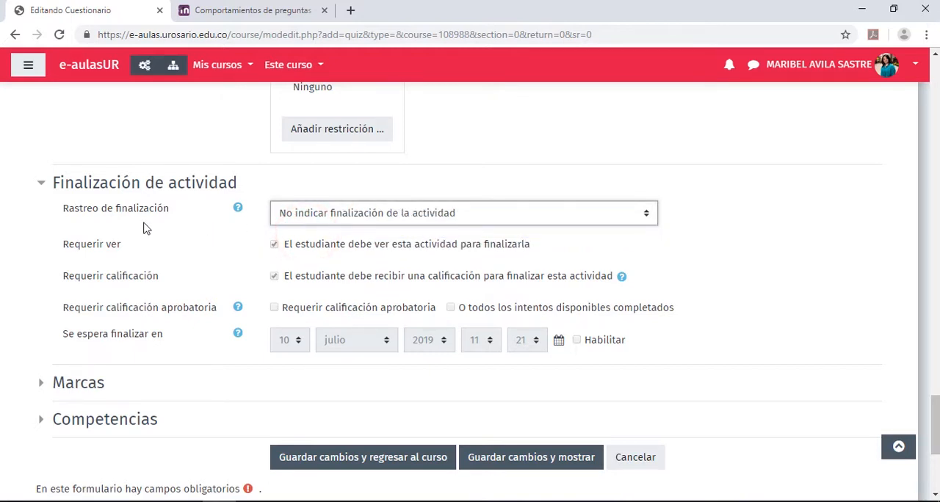
scroll(144, 229, down, 2)
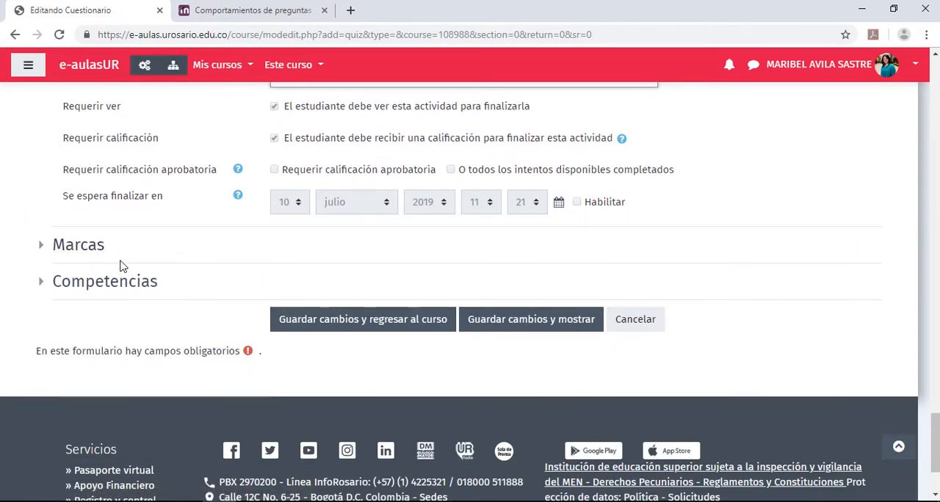
scroll(665, 269, up, 1)
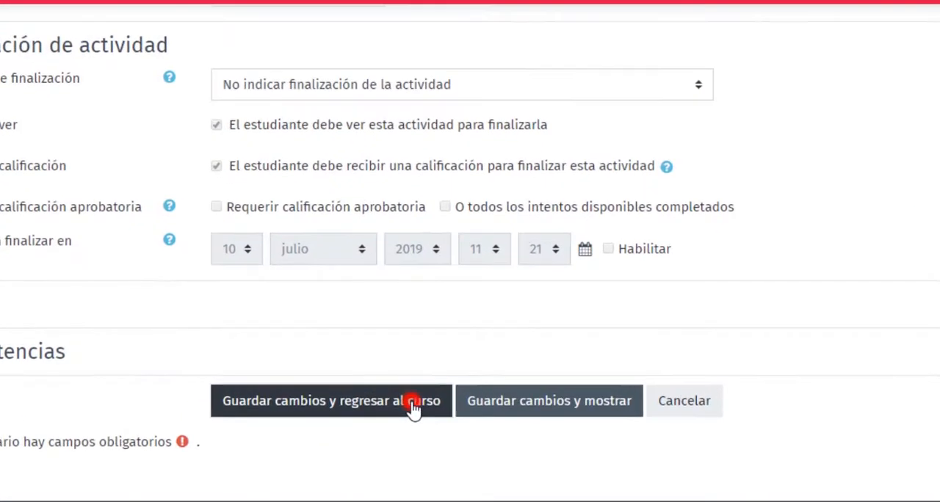
click(423, 390)
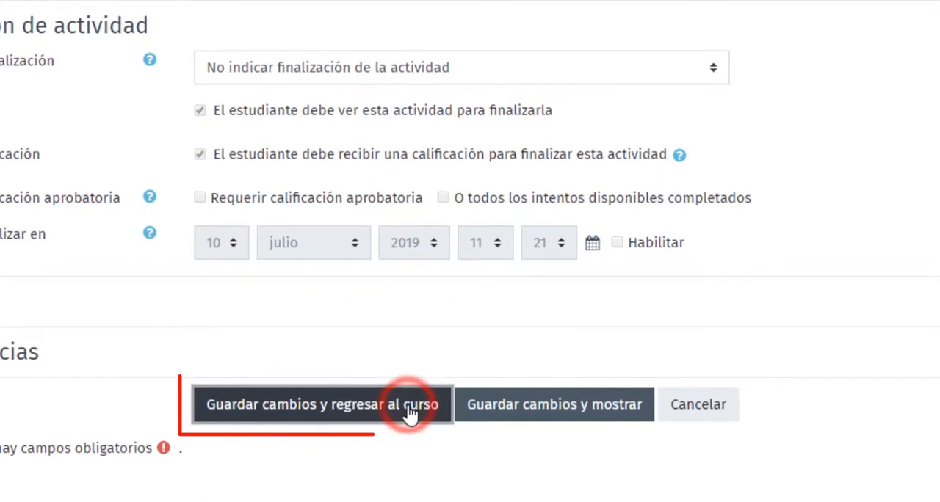